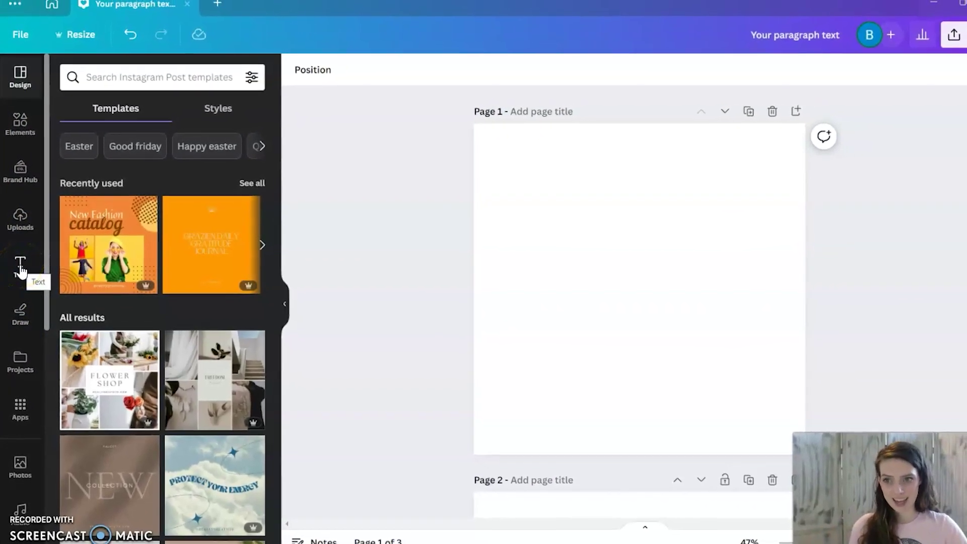
Step: Add a plain text box to the blank first page from the text options
{"action": "left_click", "coordinate": [21, 267]}
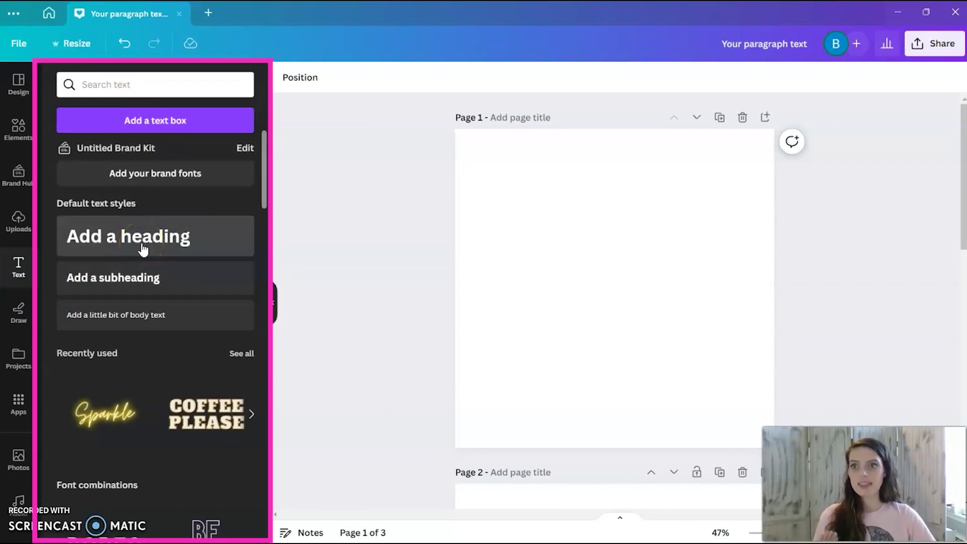
{"action": "left_click", "coordinate": [123, 85]}
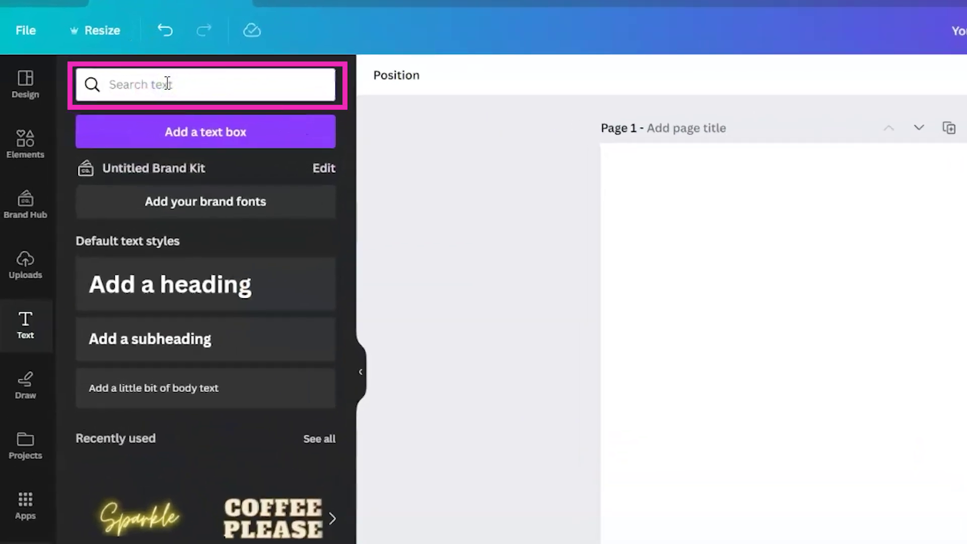
{"action": "scroll", "coordinate": [259, 305], "scroll_direction": "down", "scroll_amount": 5}
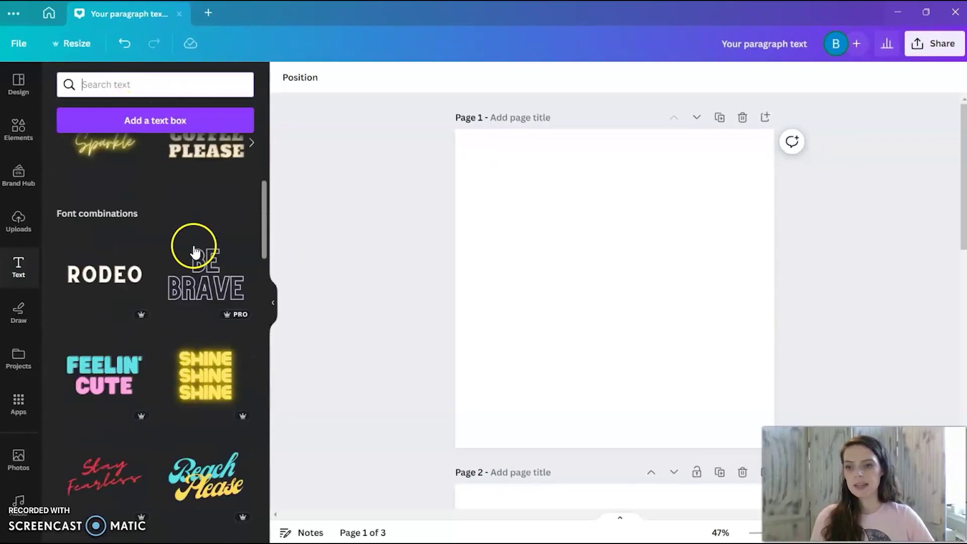
{"action": "scroll", "coordinate": [196, 251], "scroll_direction": "down", "scroll_amount": 1}
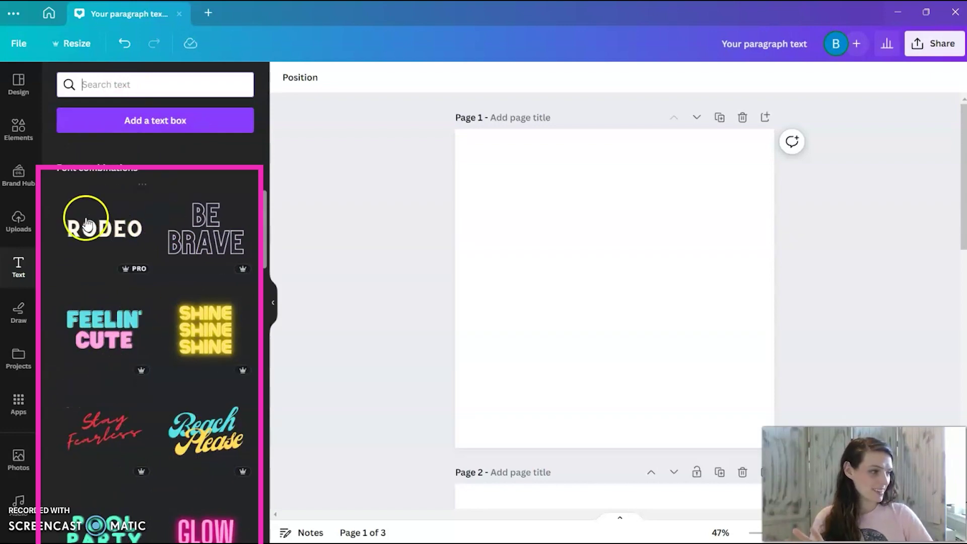
{"action": "scroll", "coordinate": [162, 324], "scroll_direction": "up", "scroll_amount": 6}
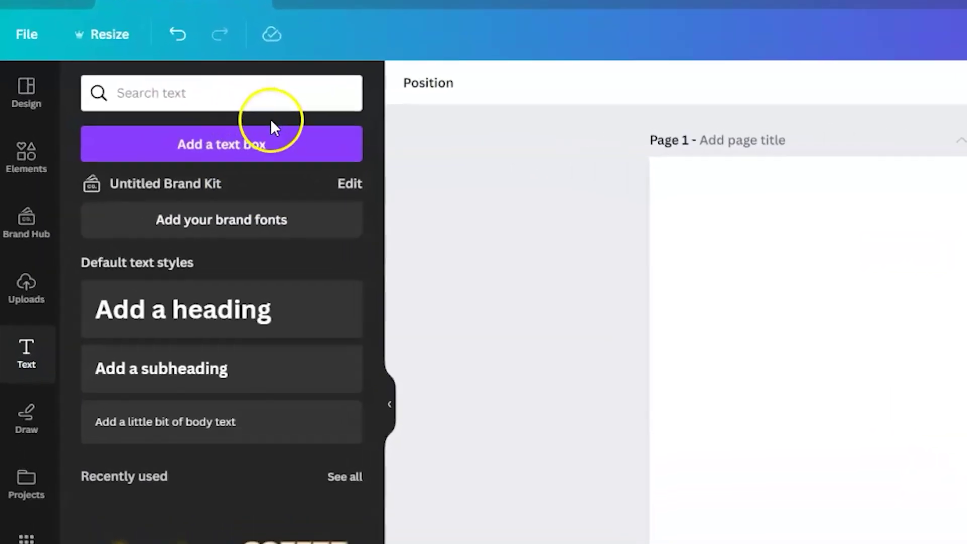
{"action": "left_click", "coordinate": [222, 147]}
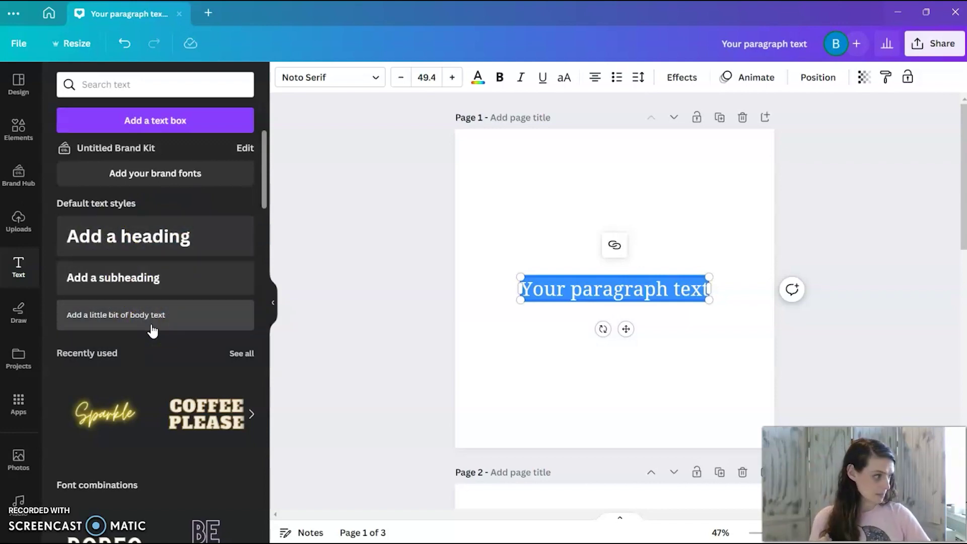
Step: Browse the default text styles, recently used styles and font combinations available for the design
{"action": "scroll", "coordinate": [155, 236], "scroll_direction": "down", "scroll_amount": 4}
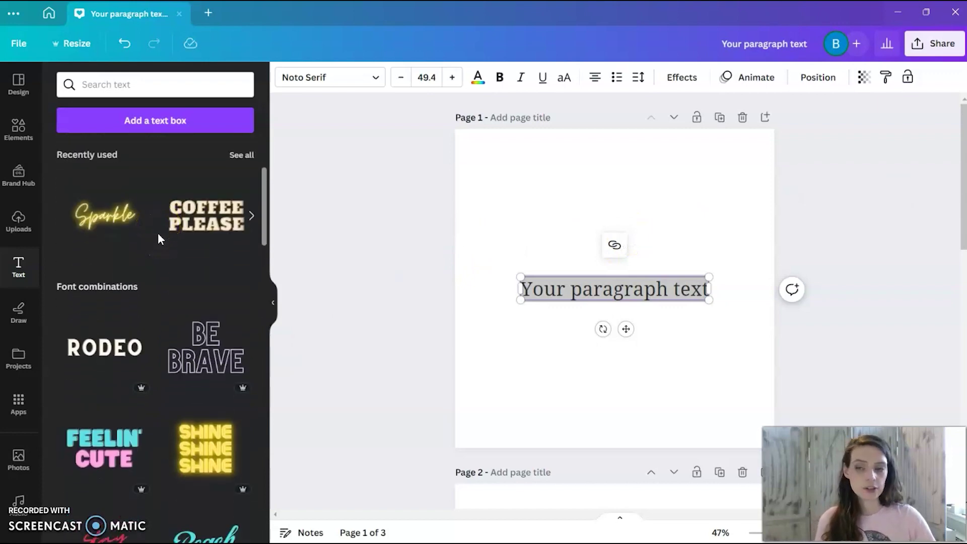
{"action": "scroll", "coordinate": [158, 233], "scroll_direction": "down", "scroll_amount": 3}
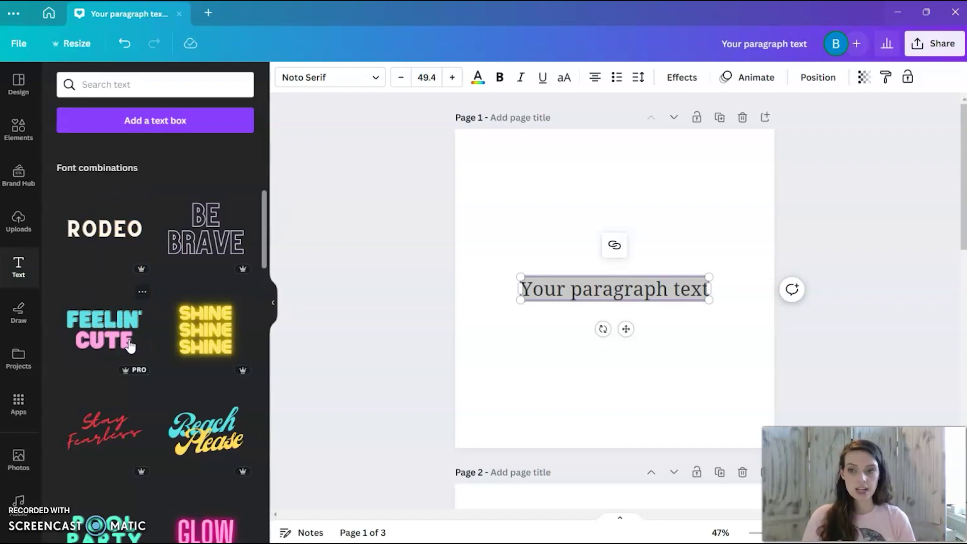
{"action": "scroll", "coordinate": [131, 343], "scroll_direction": "down", "scroll_amount": 5}
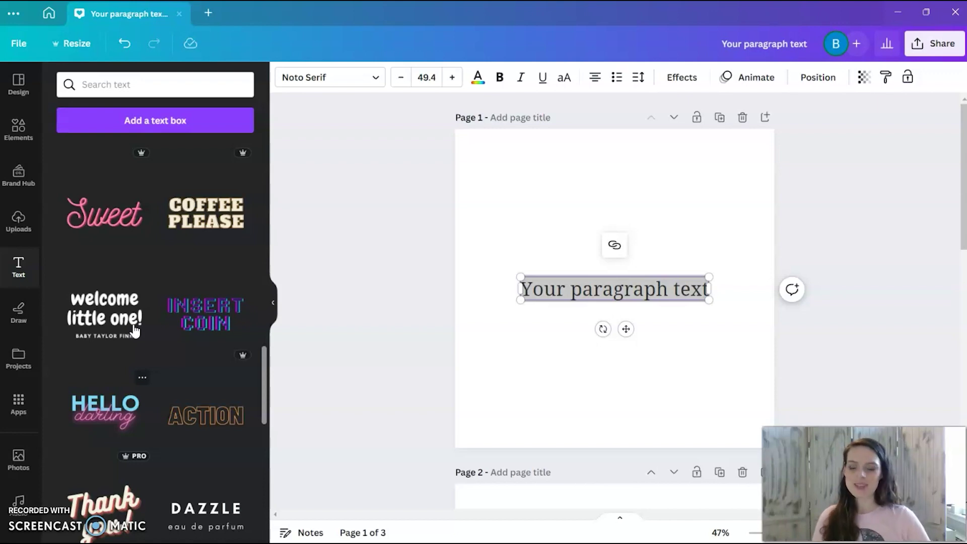
{"action": "scroll", "coordinate": [141, 317], "scroll_direction": "up", "scroll_amount": 15}
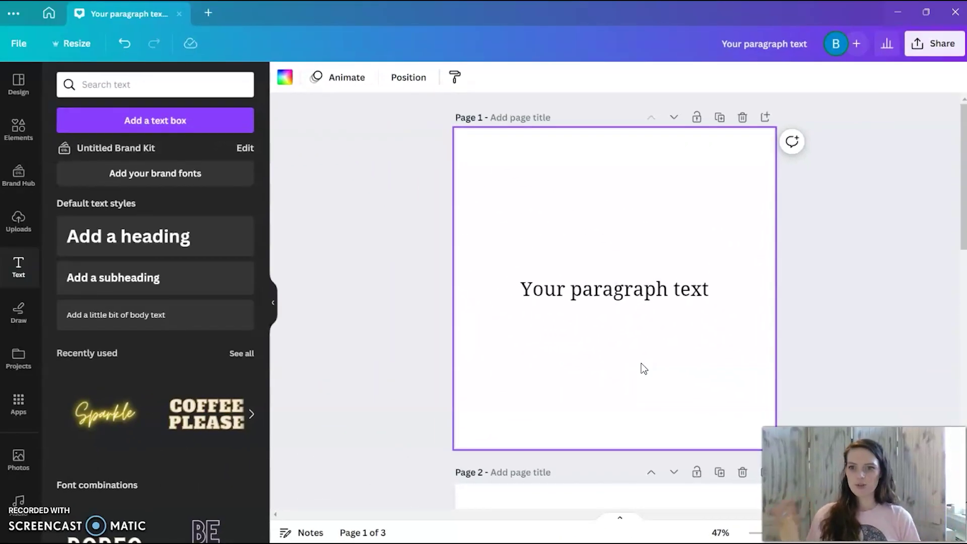
{"action": "left_click", "coordinate": [345, 295]}
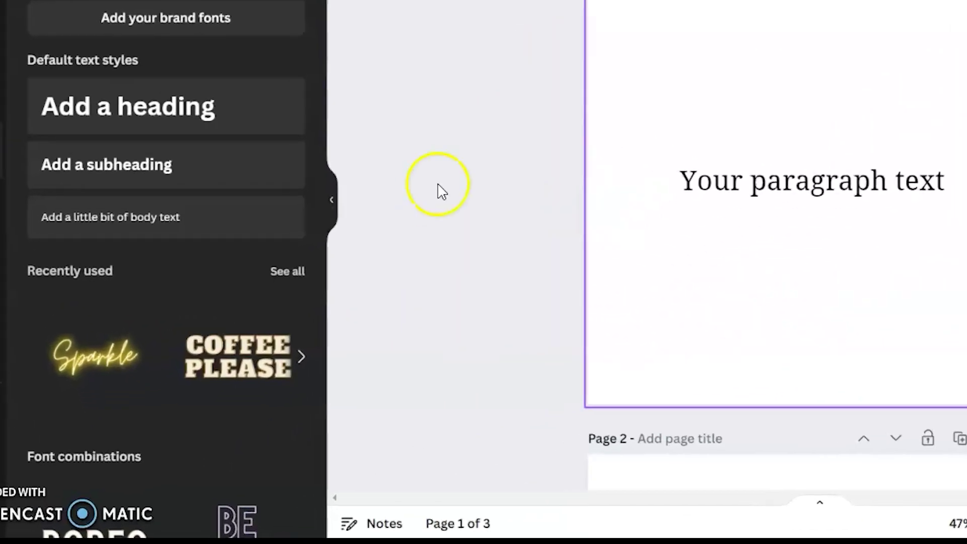
{"action": "left_click", "coordinate": [158, 360]}
{"action": "scroll", "coordinate": [152, 393], "scroll_direction": "down", "scroll_amount": 5}
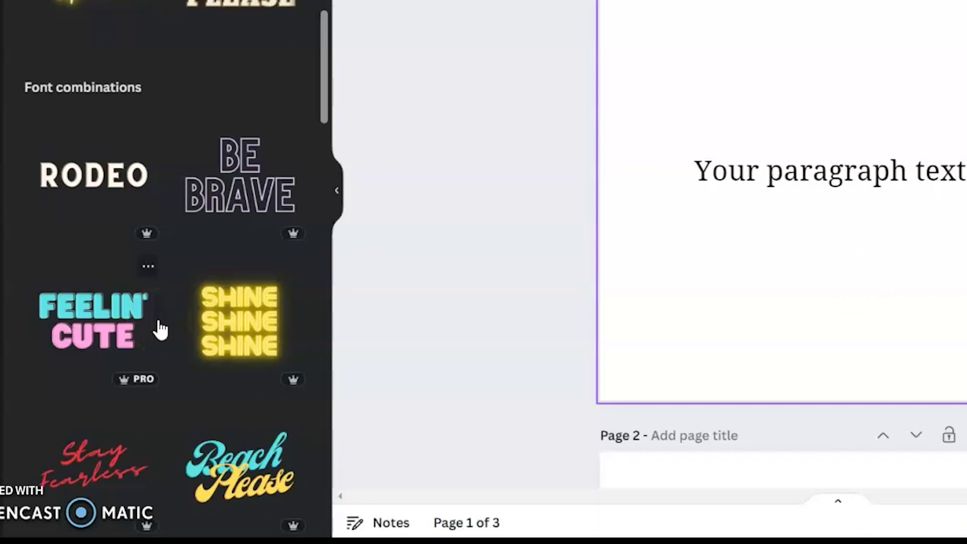
{"action": "left_click", "coordinate": [196, 305]}
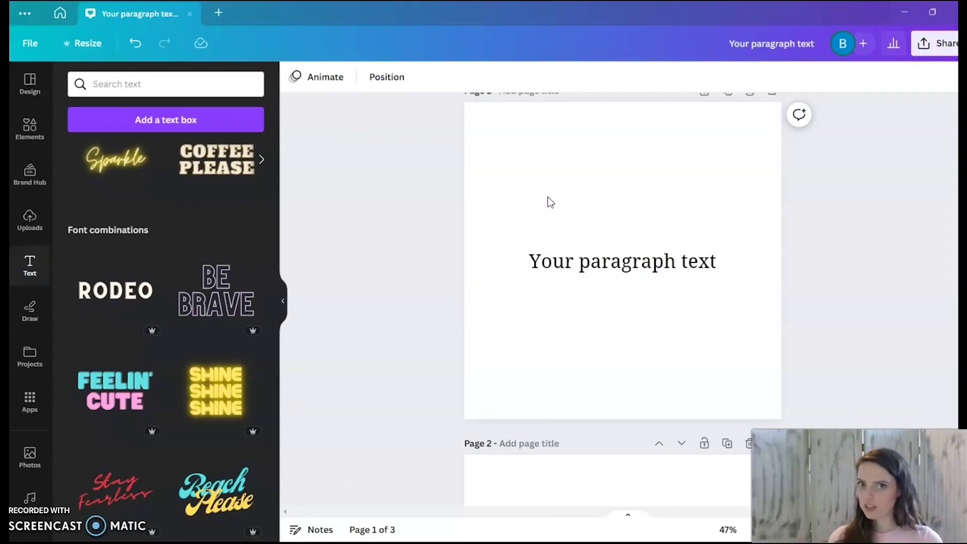
{"action": "scroll", "coordinate": [550, 202], "scroll_direction": "up", "scroll_amount": 1}
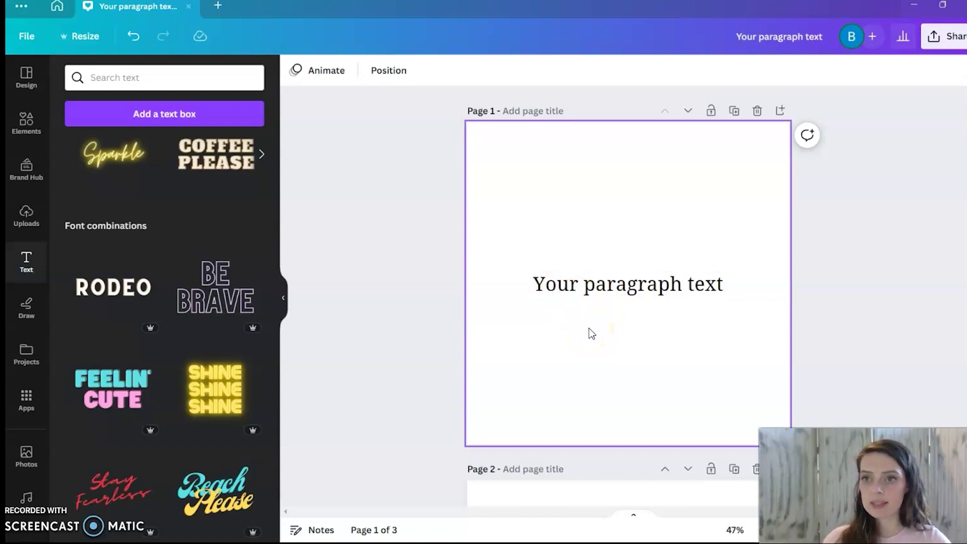
Step: Move the paragraph text box upward so it sits slightly above the middle of page 1
{"action": "left_click", "coordinate": [606, 296]}
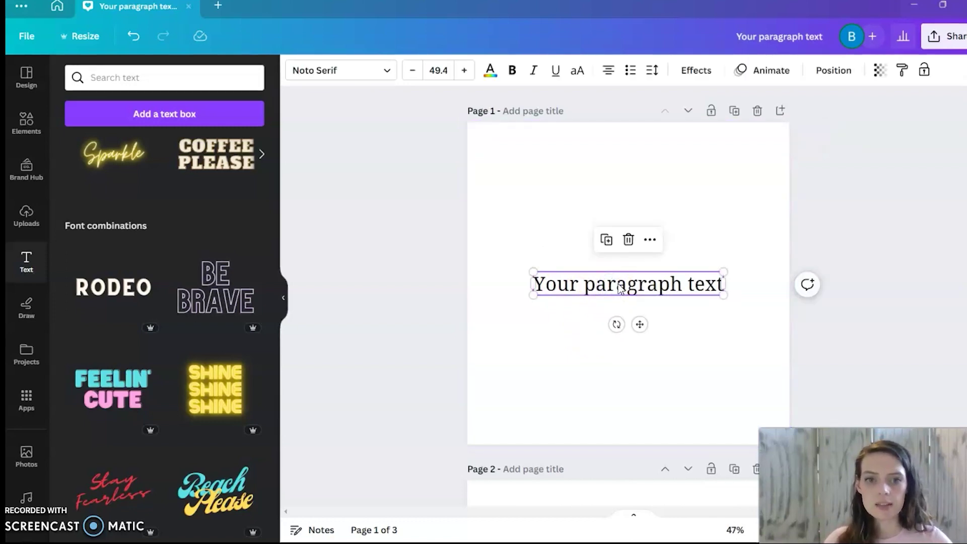
{"action": "left_click_drag", "start_coordinate": [621, 288], "coordinate": [633, 242]}
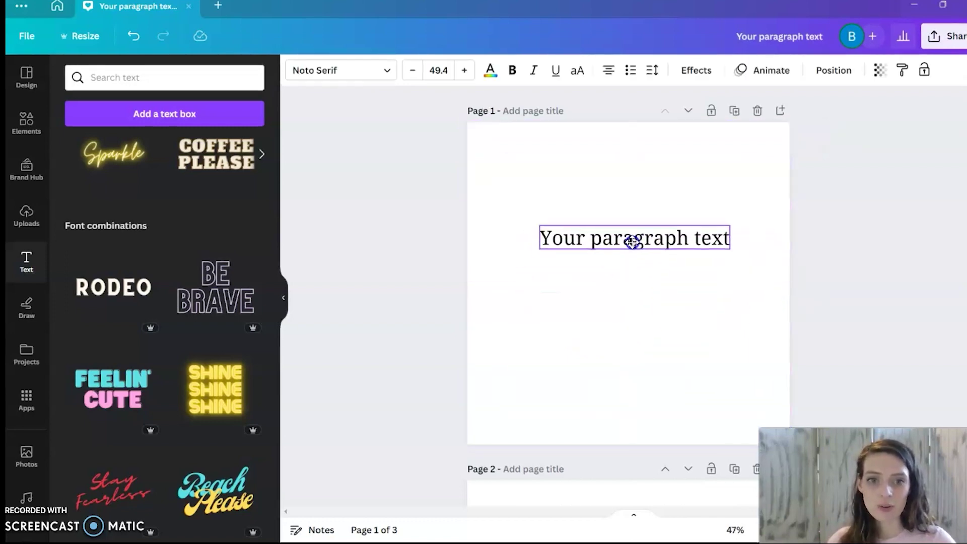
{"action": "left_click_drag", "start_coordinate": [623, 276], "coordinate": [628, 308]}
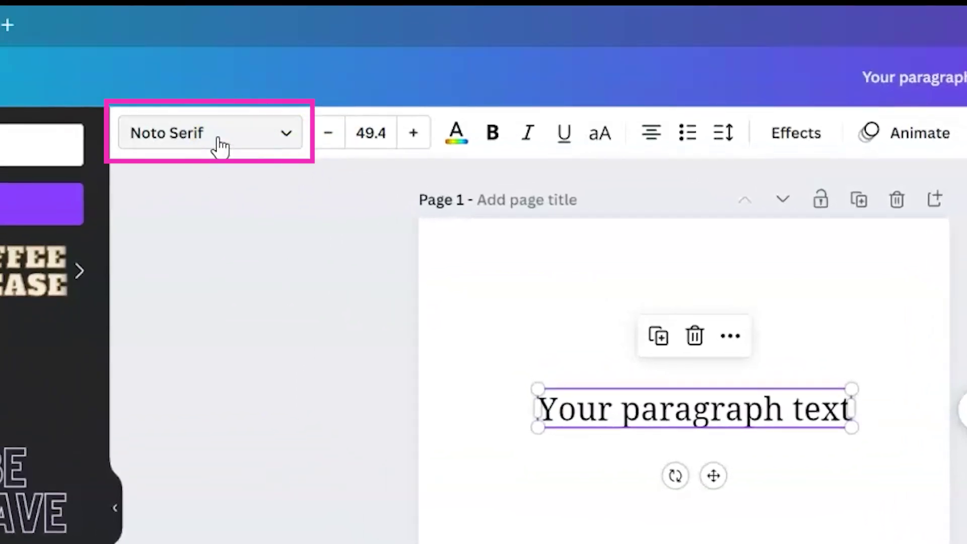
Step: Examine the recommended, recently used, brand kit and uploaded fonts available for the paragraph text
{"action": "left_click", "coordinate": [226, 131]}
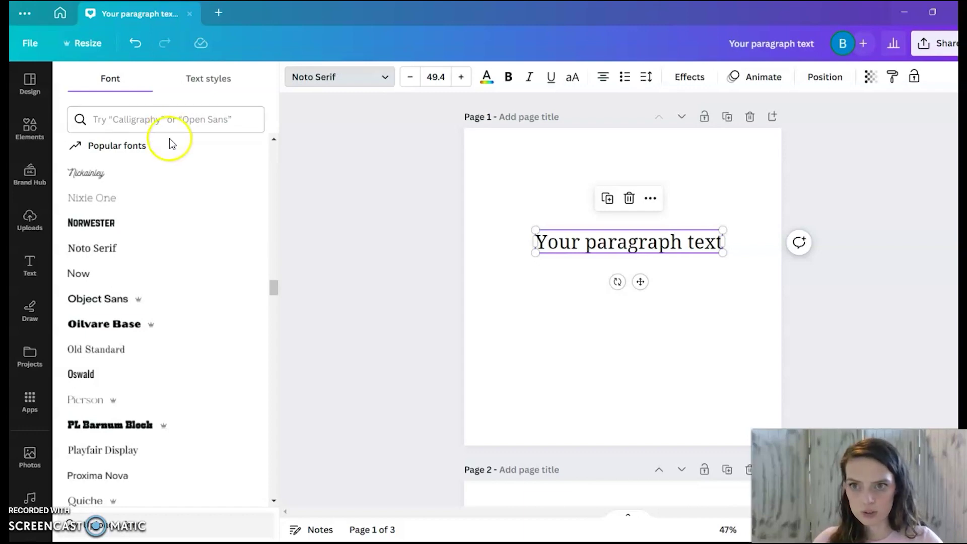
{"action": "left_click", "coordinate": [106, 124]}
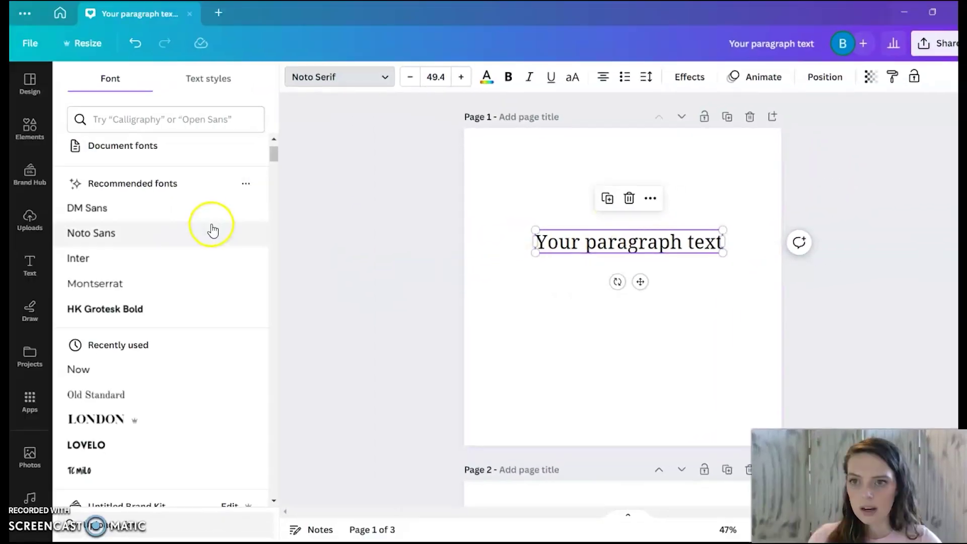
{"action": "scroll", "coordinate": [210, 227], "scroll_direction": "down", "scroll_amount": 3}
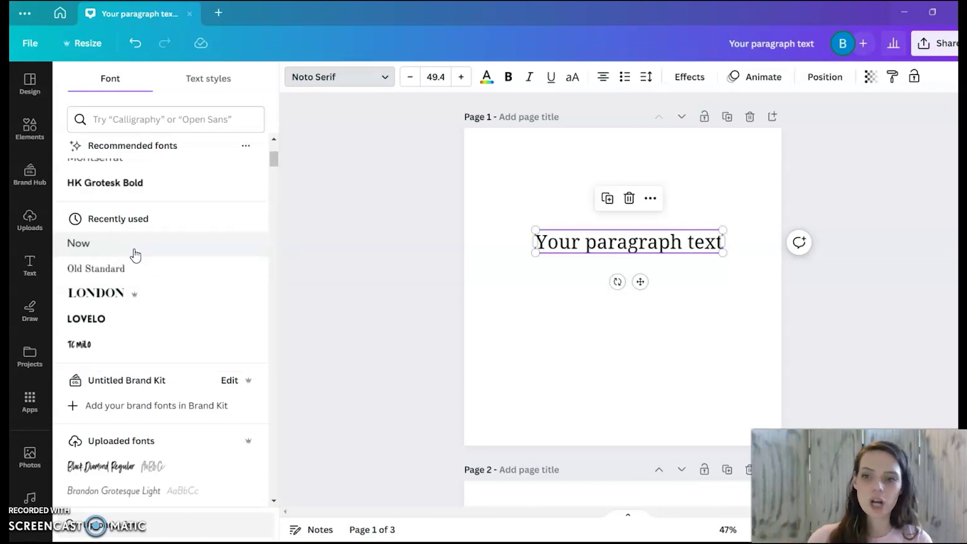
{"action": "scroll", "coordinate": [135, 255], "scroll_direction": "down", "scroll_amount": 4}
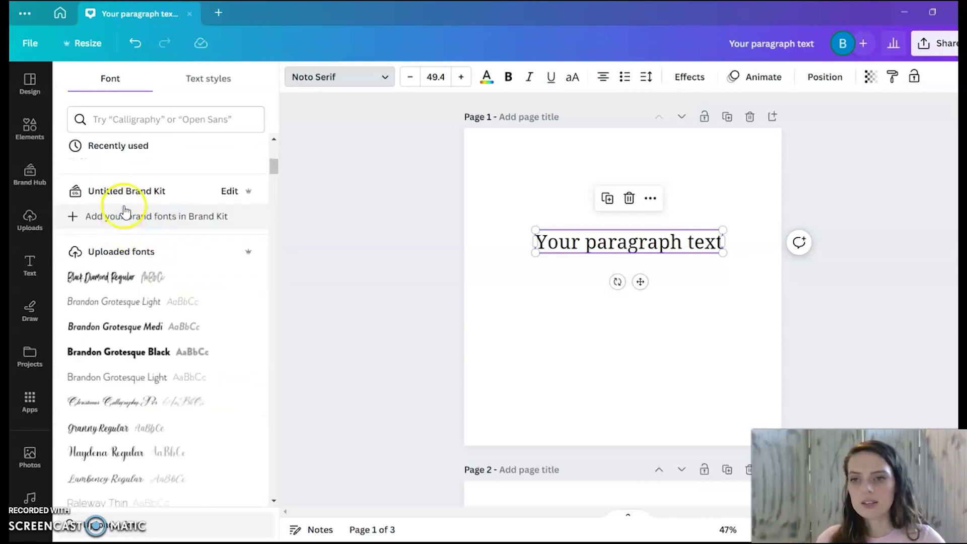
{"action": "left_click", "coordinate": [128, 206]}
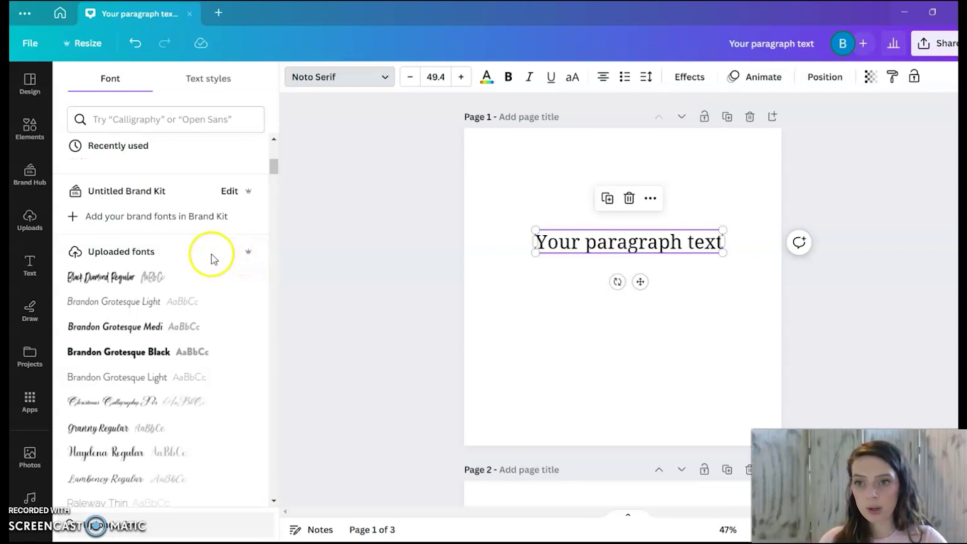
{"action": "scroll", "coordinate": [192, 264], "scroll_direction": "down", "scroll_amount": 1}
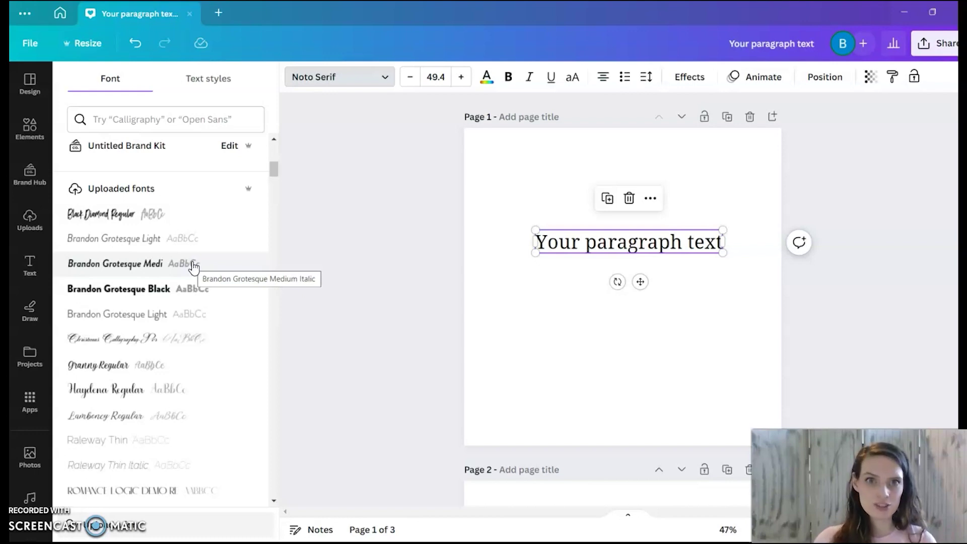
Step: Look through the popular and English fonts, and return to the recently used fonts near the start of the list
{"action": "scroll", "coordinate": [196, 272], "scroll_direction": "down", "scroll_amount": 6}
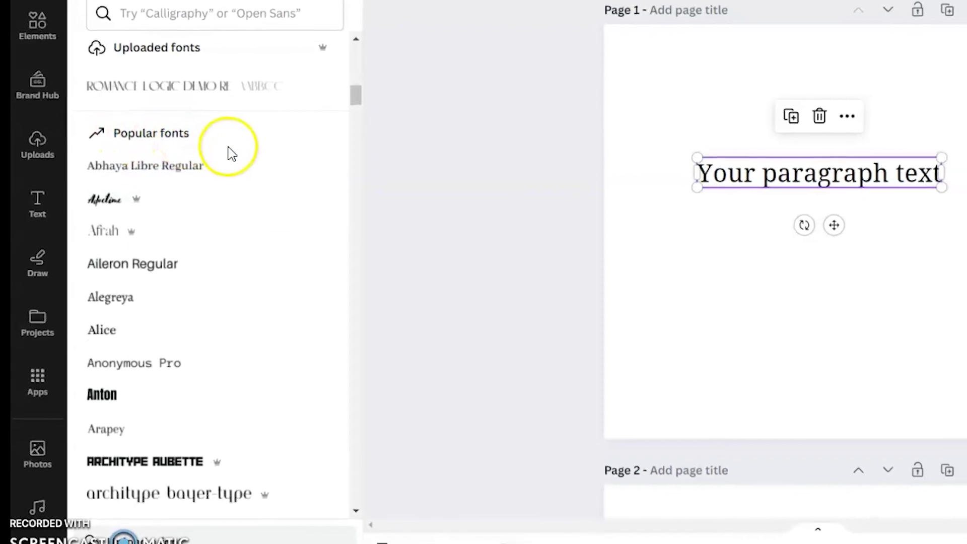
{"action": "scroll", "coordinate": [232, 154], "scroll_direction": "down", "scroll_amount": 5}
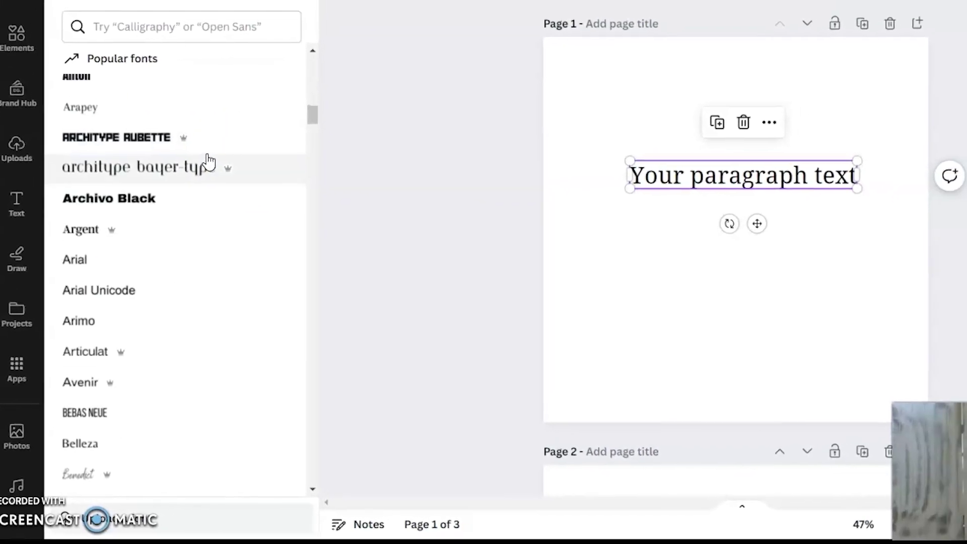
{"action": "scroll", "coordinate": [203, 171], "scroll_direction": "down", "scroll_amount": 3}
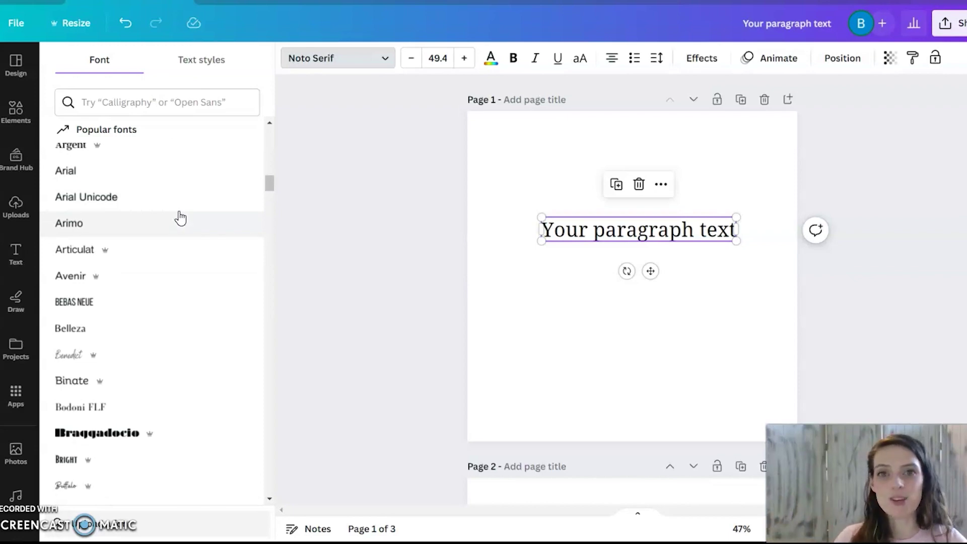
{"action": "scroll", "coordinate": [181, 343], "scroll_direction": "down", "scroll_amount": 10}
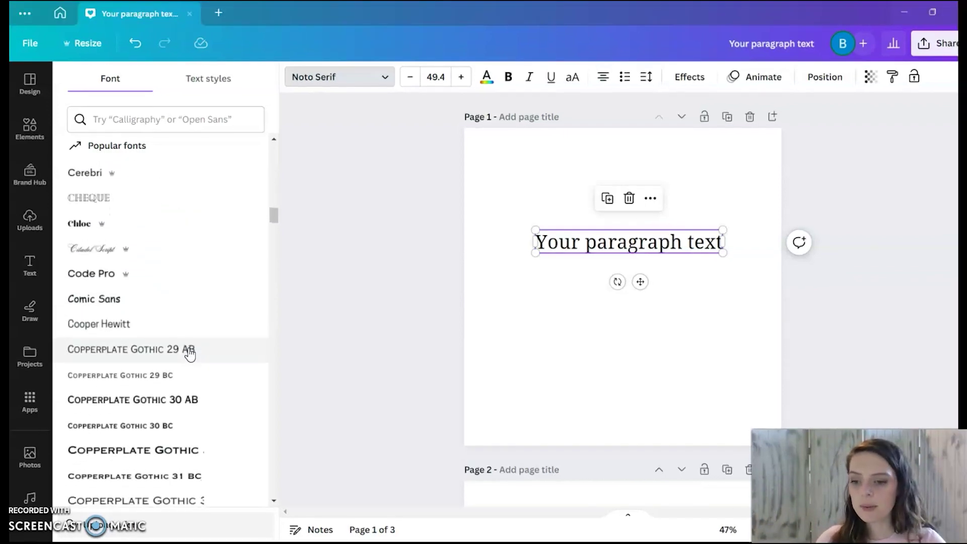
{"action": "scroll", "coordinate": [189, 355], "scroll_direction": "down", "scroll_amount": 20}
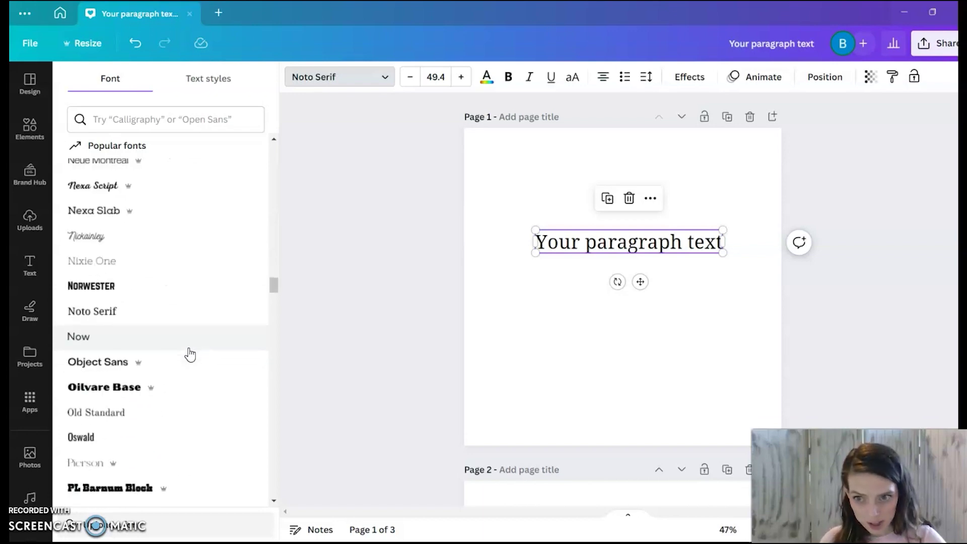
{"action": "scroll", "coordinate": [190, 354], "scroll_direction": "down", "scroll_amount": 15}
{"action": "scroll", "coordinate": [190, 354], "scroll_direction": "up", "scroll_amount": 4}
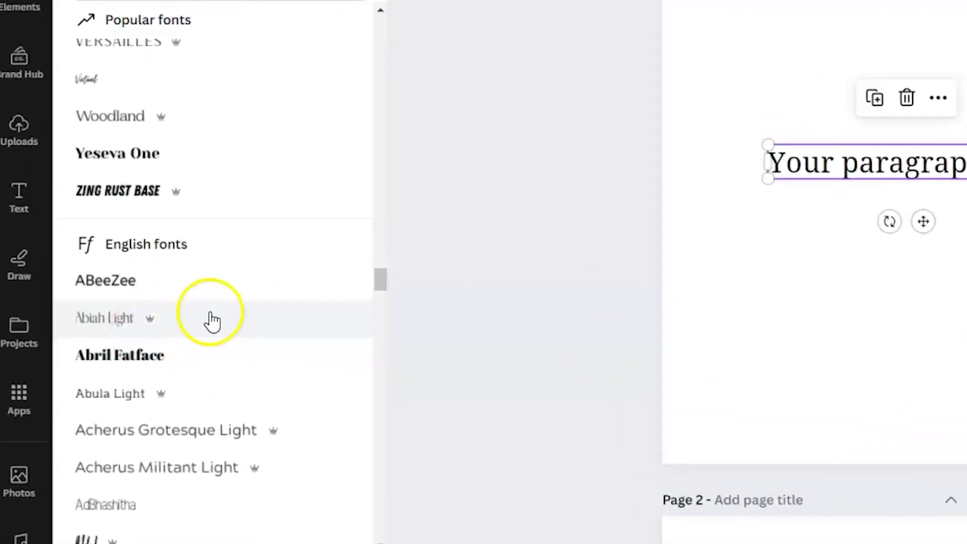
{"action": "scroll", "coordinate": [211, 321], "scroll_direction": "down", "scroll_amount": 4}
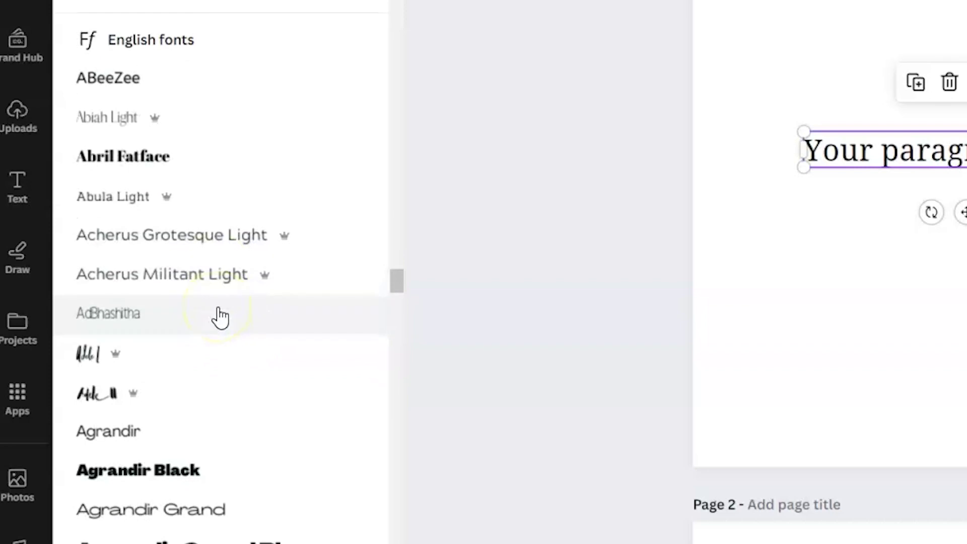
{"action": "scroll", "coordinate": [220, 317], "scroll_direction": "down", "scroll_amount": 20}
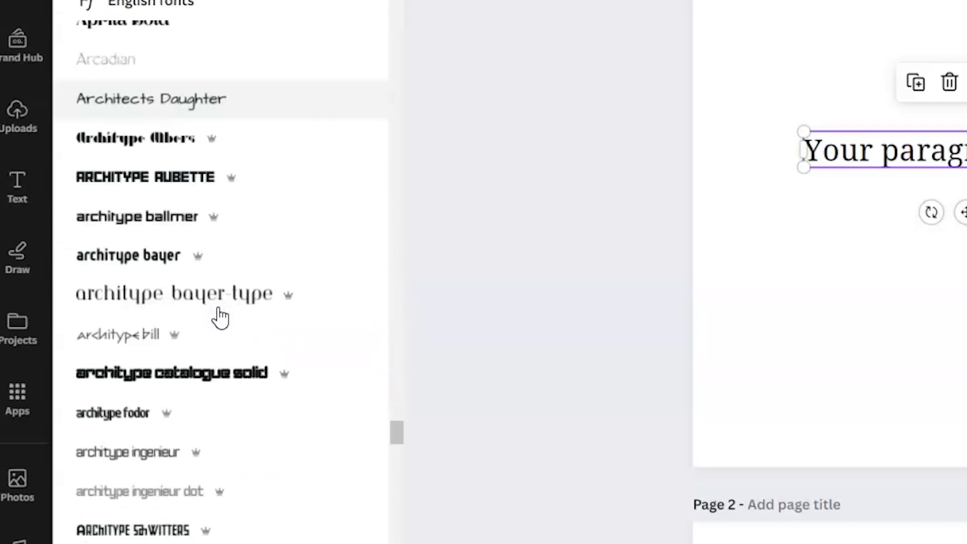
{"action": "scroll", "coordinate": [220, 310], "scroll_direction": "down", "scroll_amount": 20}
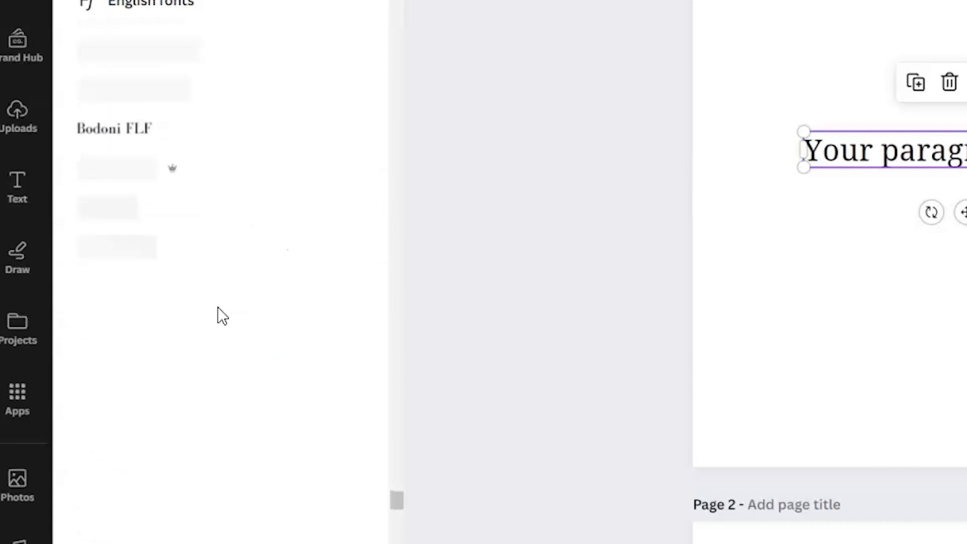
{"action": "scroll", "coordinate": [217, 307], "scroll_direction": "down", "scroll_amount": 1}
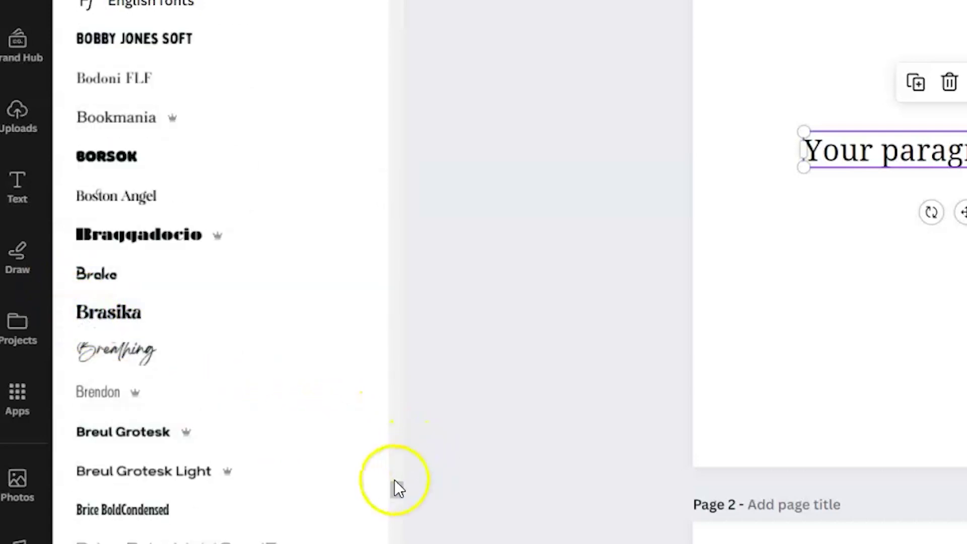
{"action": "left_click_drag", "start_coordinate": [403, 500], "coordinate": [396, 8]}
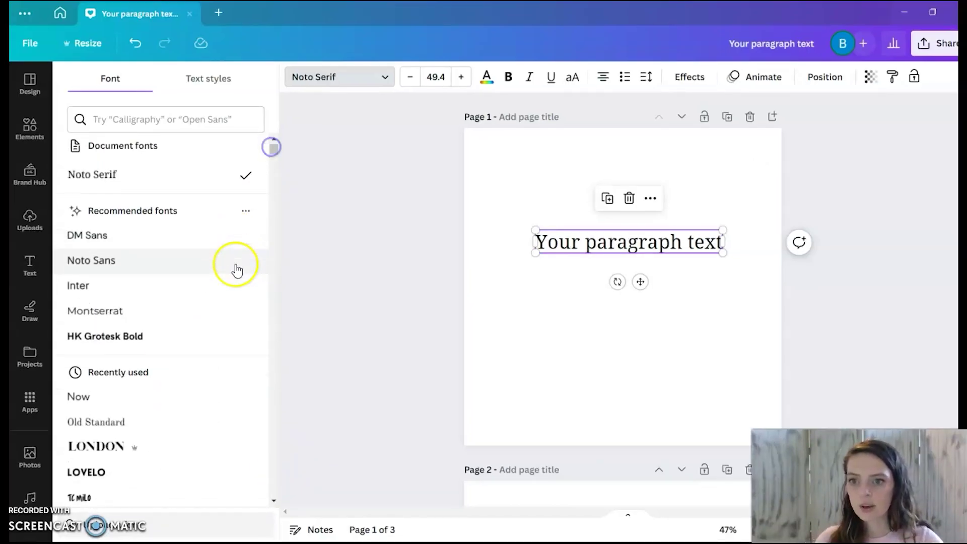
{"action": "scroll", "coordinate": [236, 271], "scroll_direction": "down", "scroll_amount": 5}
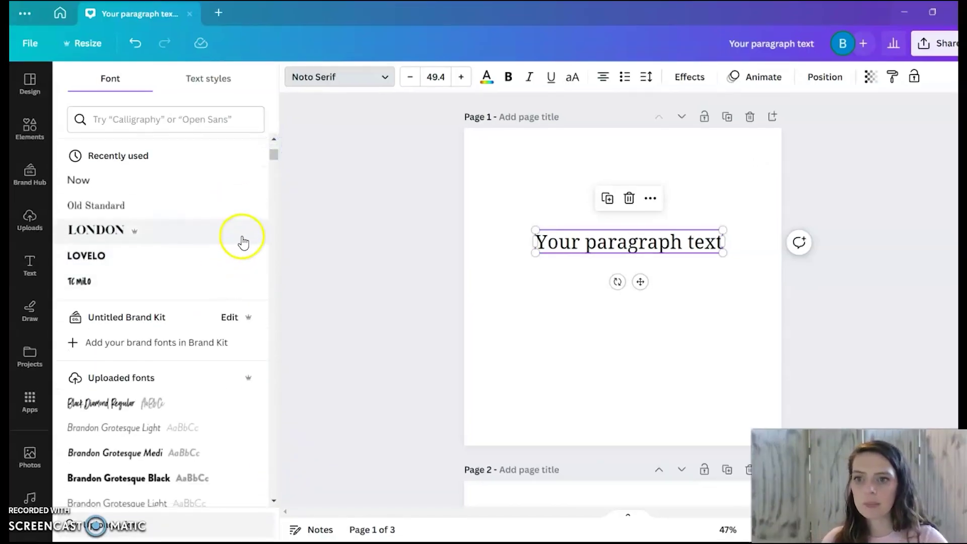
Step: Change the font of the paragraph text on page 1 to Now
{"action": "double_click", "coordinate": [576, 243]}
{"action": "left_click", "coordinate": [93, 178]}
{"action": "left_click", "coordinate": [87, 185]}
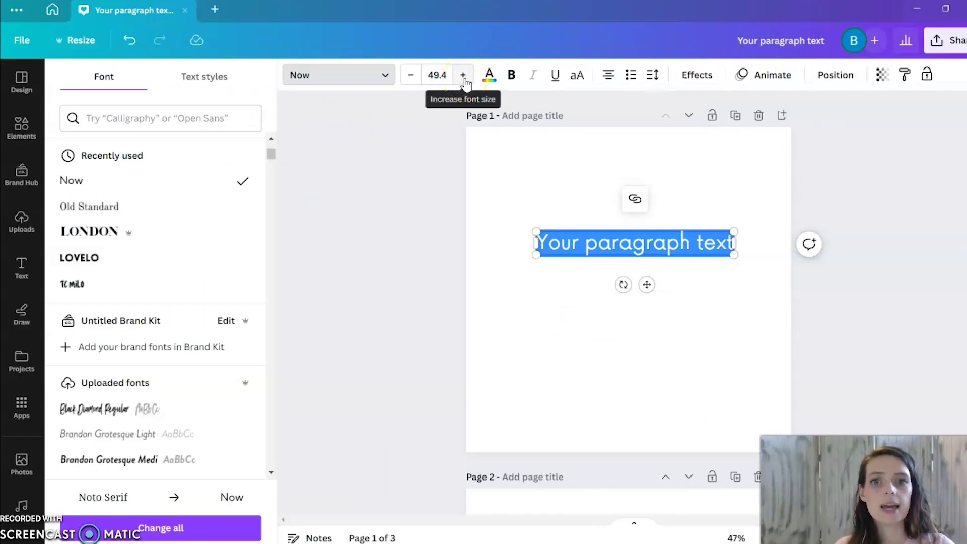
Step: Raise the paragraph text's font size in single steps to 54.4, and lower it back to 49.4
{"action": "left_click", "coordinate": [463, 76]}
{"action": "left_click", "coordinate": [463, 76]}
{"action": "left_click", "coordinate": [464, 76]}
{"action": "left_click", "coordinate": [463, 76]}
{"action": "left_click", "coordinate": [464, 76]}
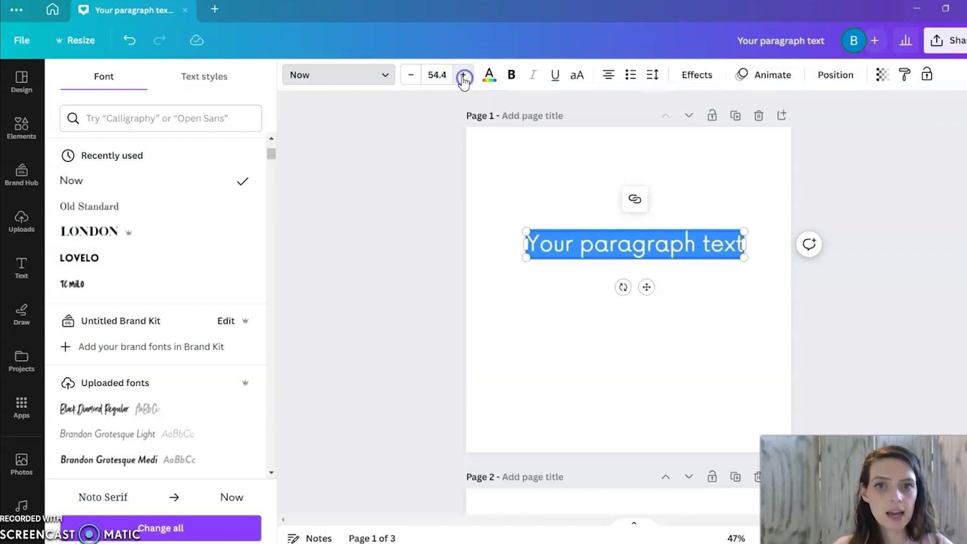
{"action": "left_click", "coordinate": [407, 76]}
{"action": "left_click", "coordinate": [406, 76]}
{"action": "left_click", "coordinate": [407, 76]}
{"action": "left_click", "coordinate": [407, 75]}
{"action": "left_click", "coordinate": [407, 75]}
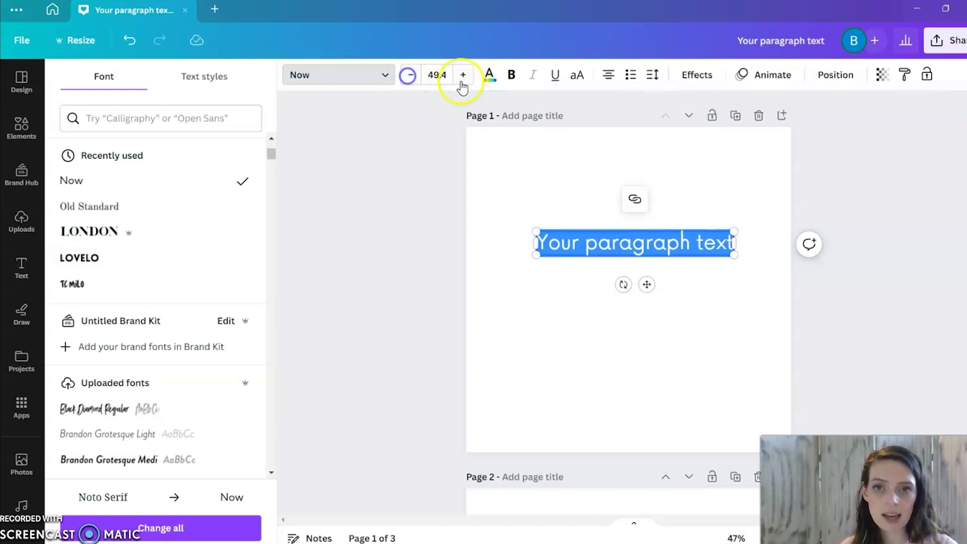
Step: Try font sizes 32 and 78 on the paragraph text
{"action": "left_click", "coordinate": [437, 75]}
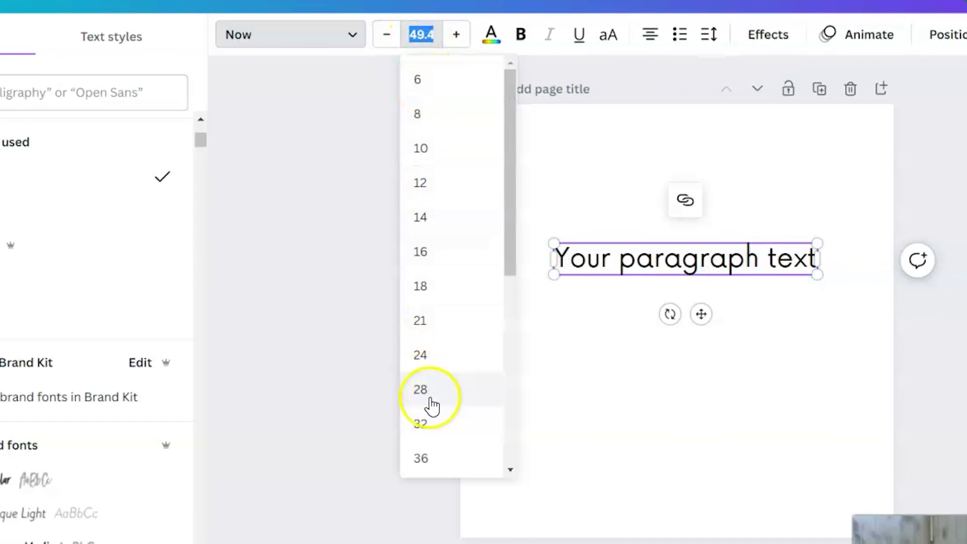
{"action": "left_click", "coordinate": [423, 426]}
{"action": "left_click", "coordinate": [421, 34]}
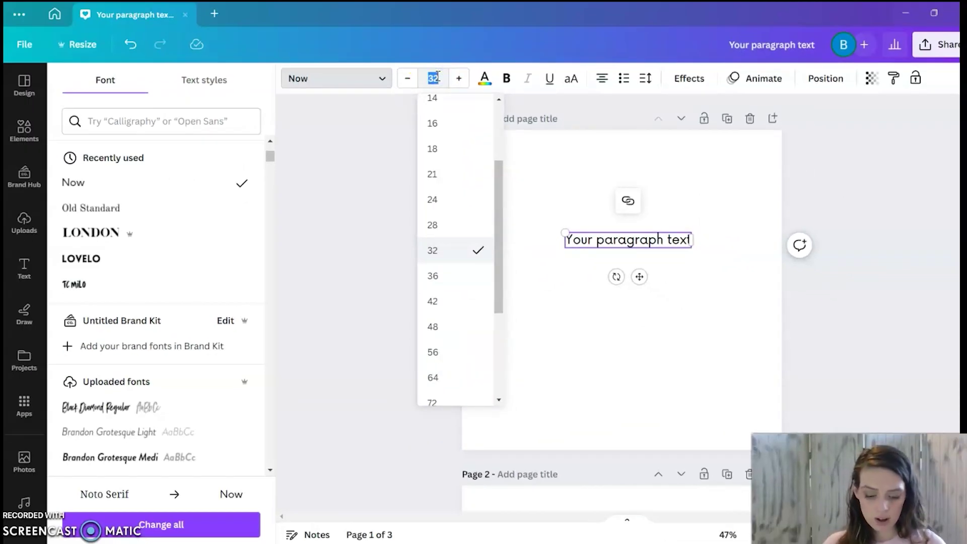
{"action": "type", "text": "78"}
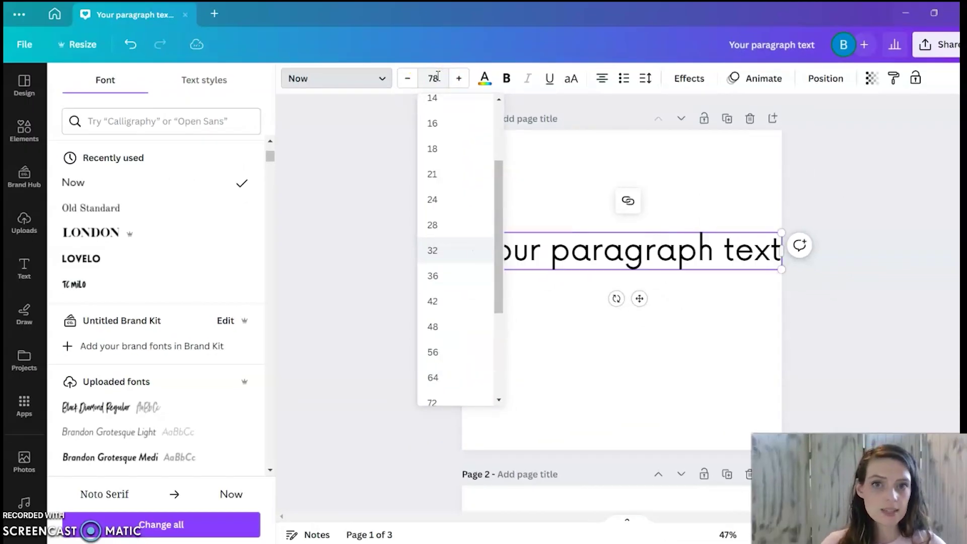
{"action": "key", "text": "Return"}
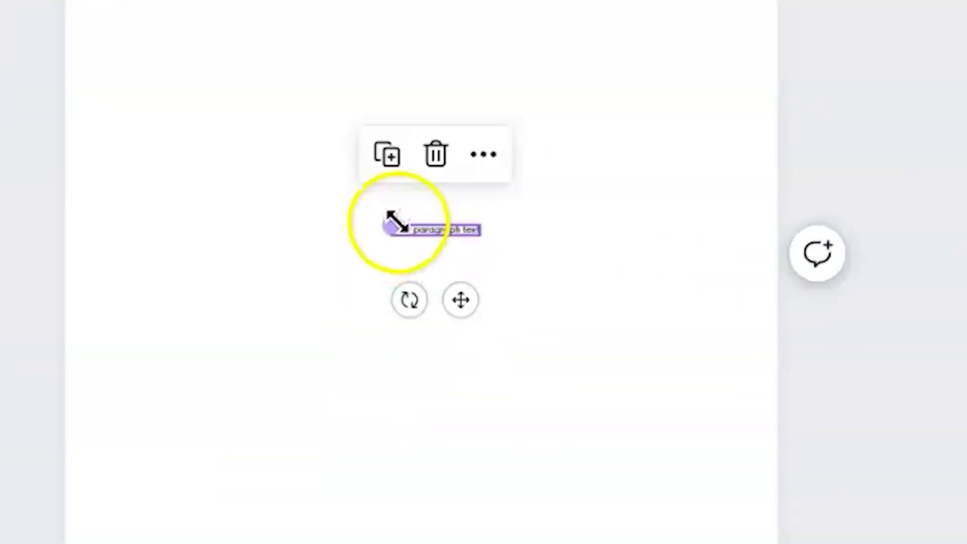
Step: Scale the paragraph text box from its corner to a font size of about 43.6
{"action": "left_click_drag", "start_coordinate": [393, 224], "coordinate": [123, 5]}
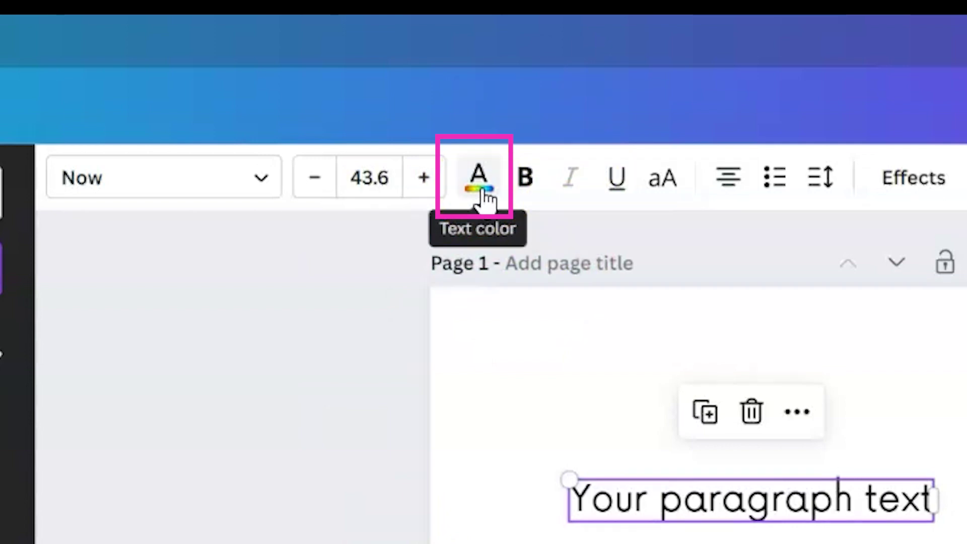
Step: Give the paragraph text a new custom purple colour, #8E06E1, and deselect the text box
{"action": "left_click", "coordinate": [479, 191]}
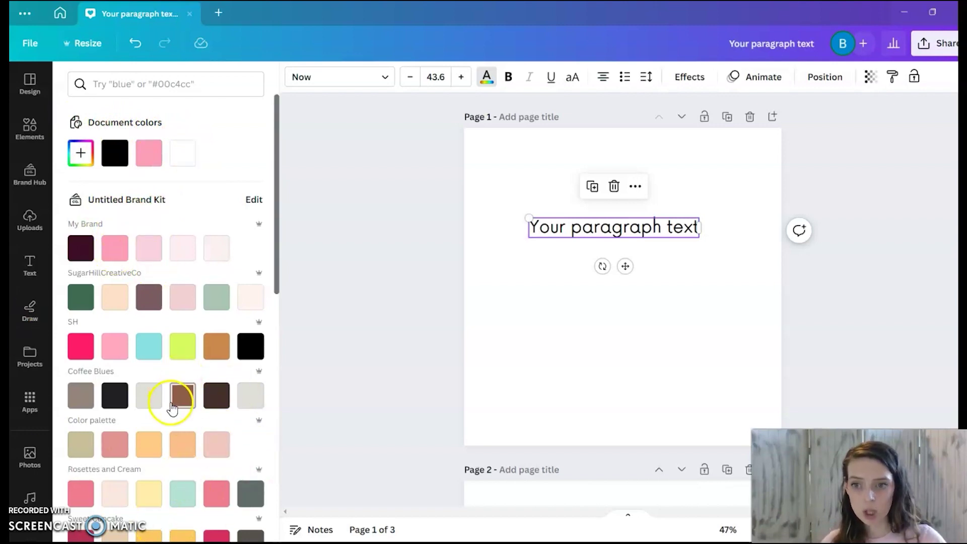
{"action": "left_click", "coordinate": [79, 157]}
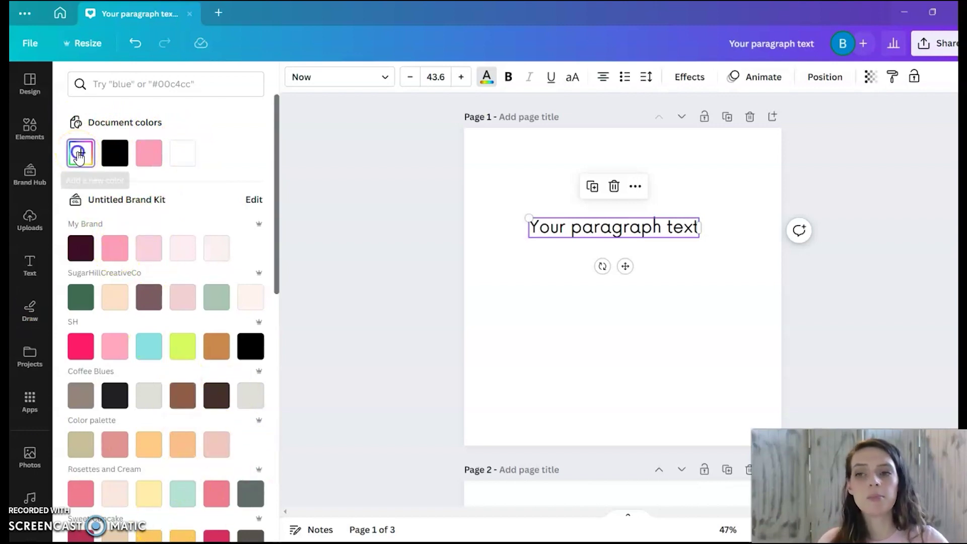
{"action": "left_click", "coordinate": [232, 213]}
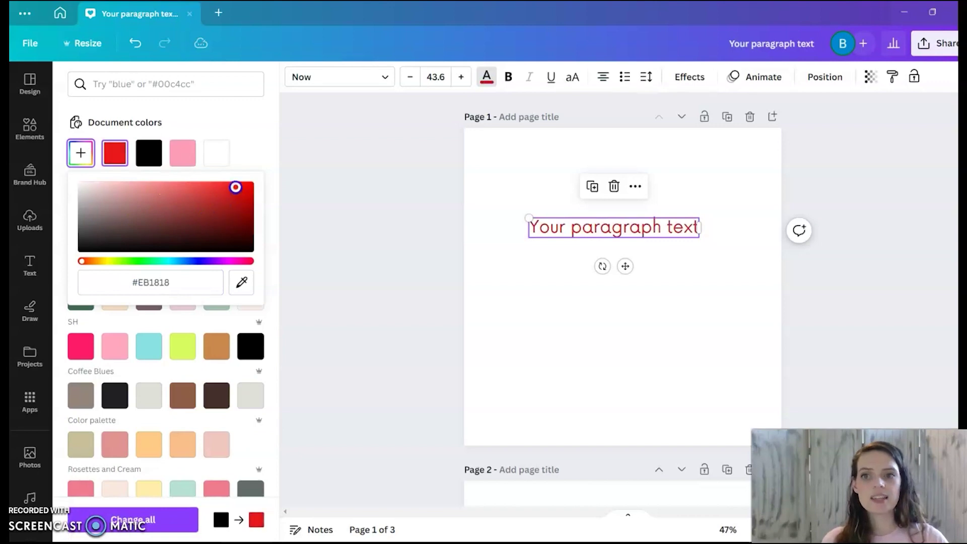
{"action": "left_click", "coordinate": [212, 261]}
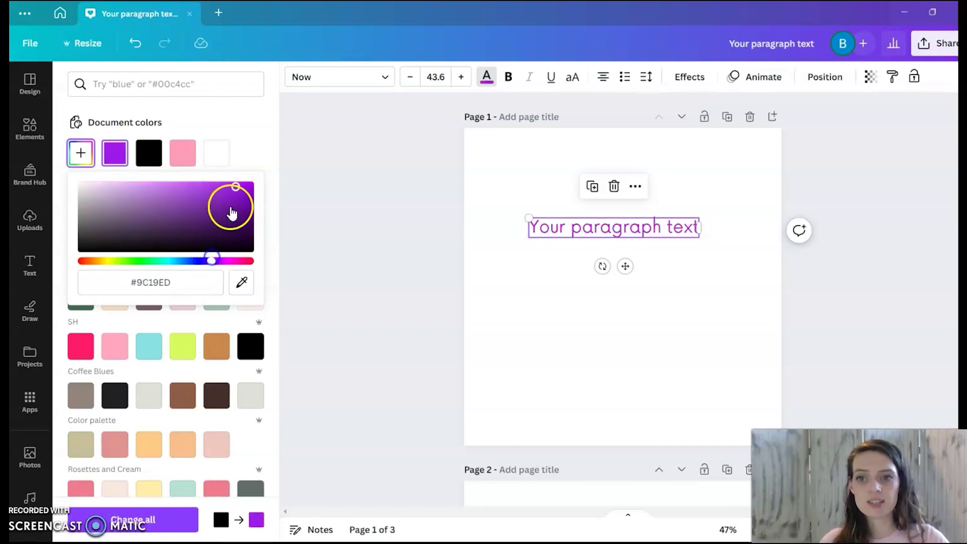
{"action": "left_click_drag", "start_coordinate": [232, 213], "coordinate": [248, 199]}
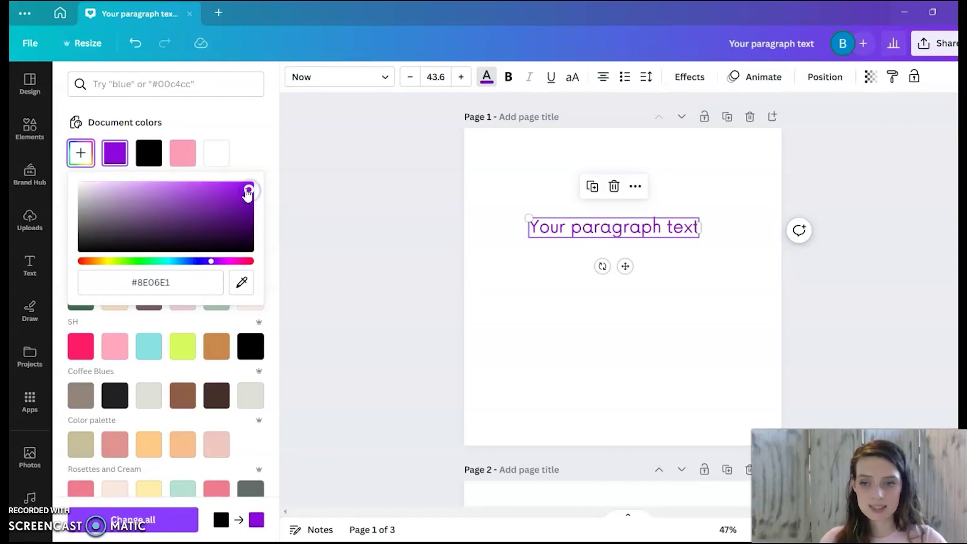
{"action": "left_click", "coordinate": [534, 345]}
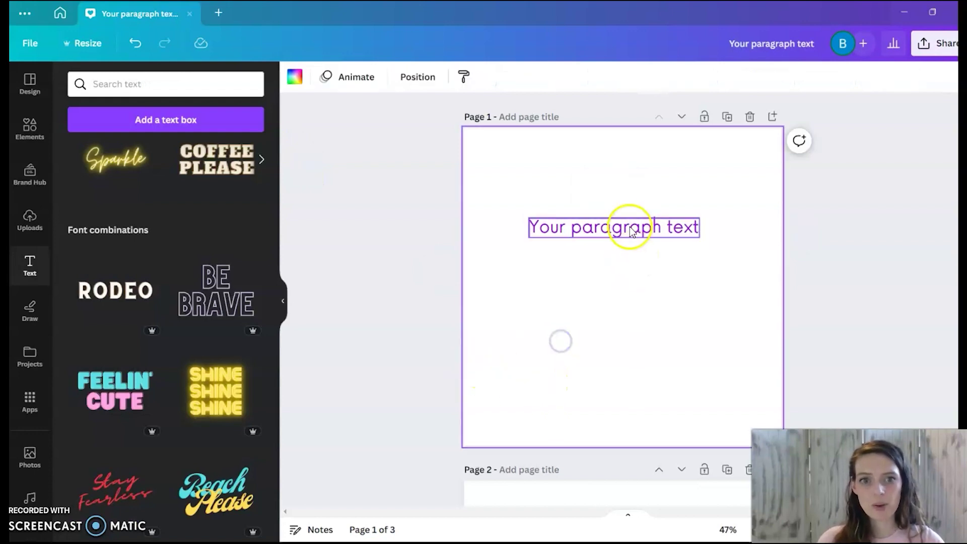
Step: Make the purple paragraph text on page 1 bold
{"action": "left_click", "coordinate": [628, 232]}
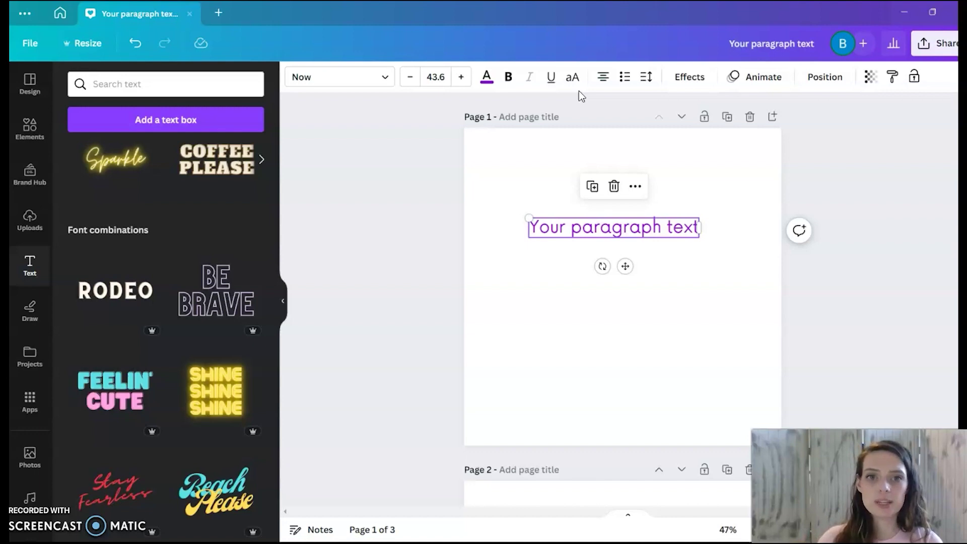
{"action": "left_click", "coordinate": [509, 77]}
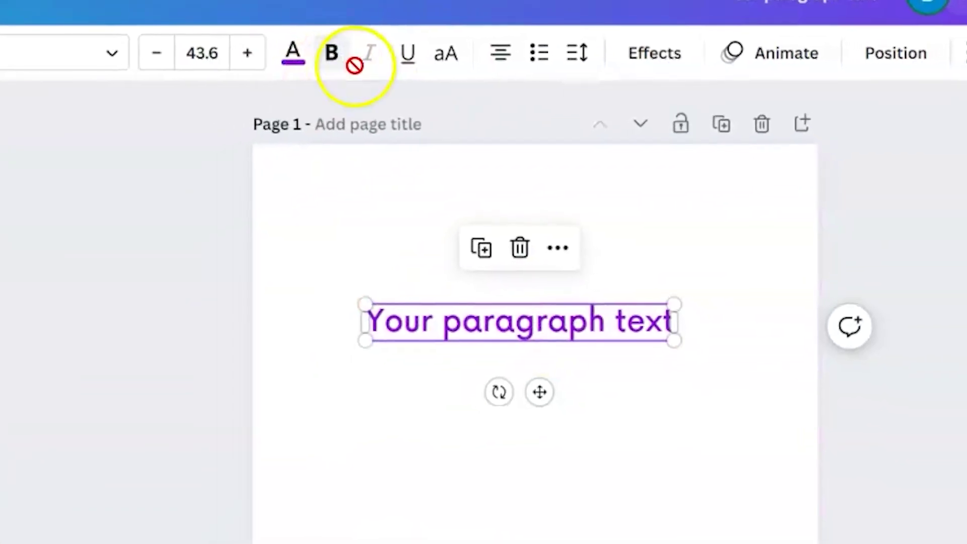
Step: Try underline and uppercase formatting on the paragraph text, removing each one again
{"action": "left_click", "coordinate": [408, 53]}
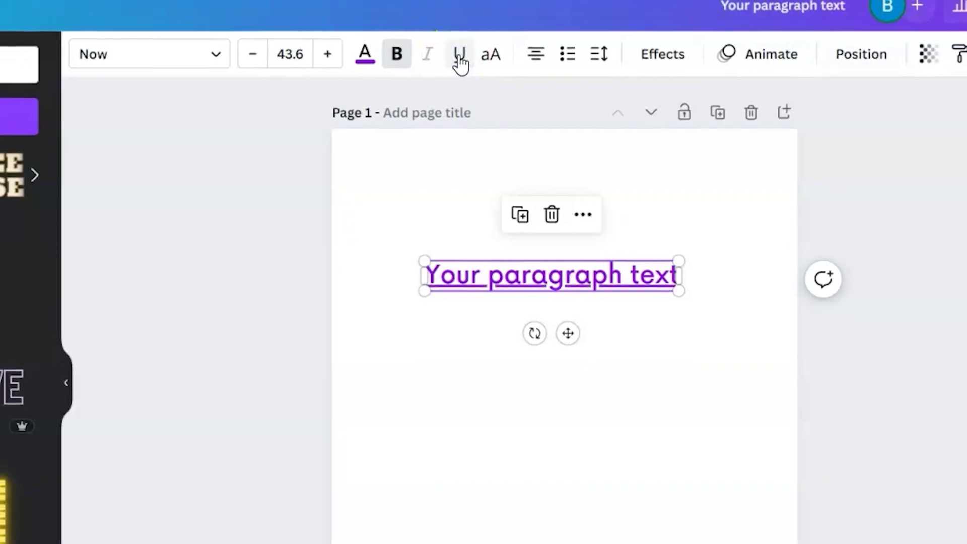
{"action": "left_click", "coordinate": [460, 58]}
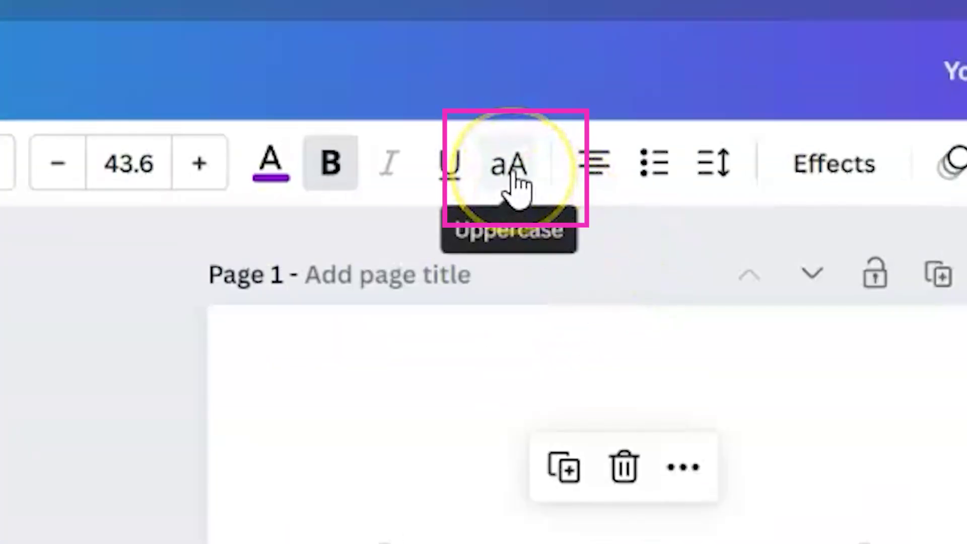
{"action": "left_click", "coordinate": [513, 176]}
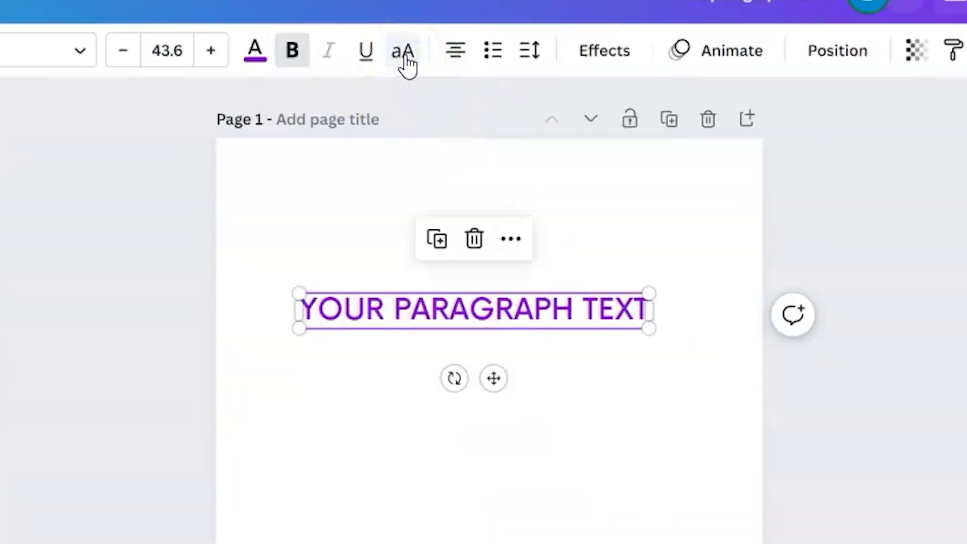
{"action": "left_click", "coordinate": [406, 55]}
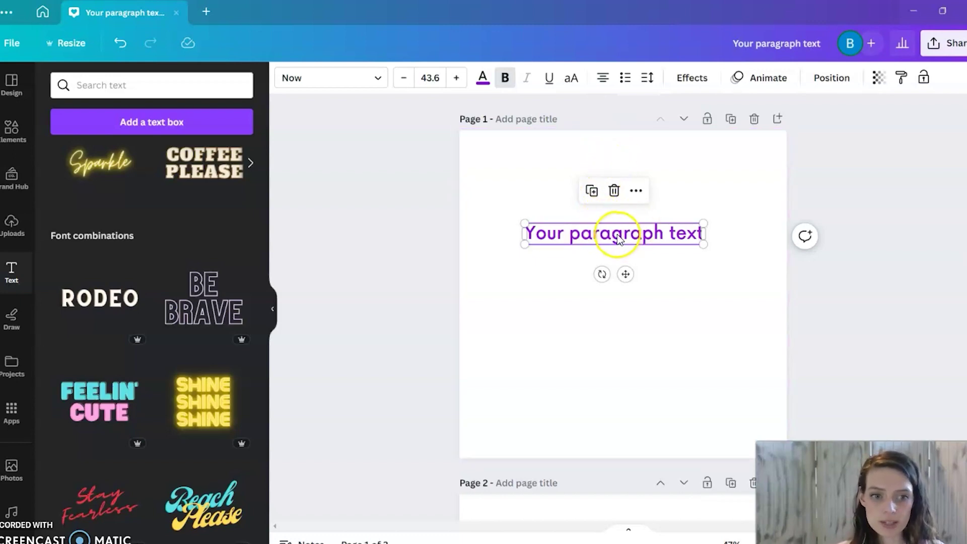
Step: Move the multi-line text box on page 2 slightly to the right
{"action": "scroll", "coordinate": [619, 237], "scroll_direction": "down", "scroll_amount": 5}
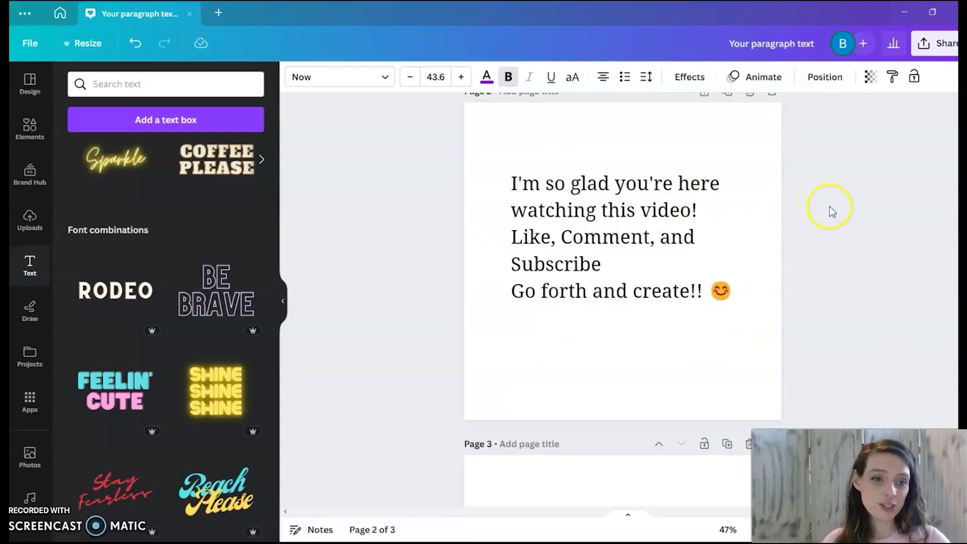
{"action": "scroll", "coordinate": [837, 213], "scroll_direction": "up", "scroll_amount": 1}
{"action": "scroll", "coordinate": [830, 207], "scroll_direction": "down", "scroll_amount": 1}
{"action": "left_click", "coordinate": [739, 140]}
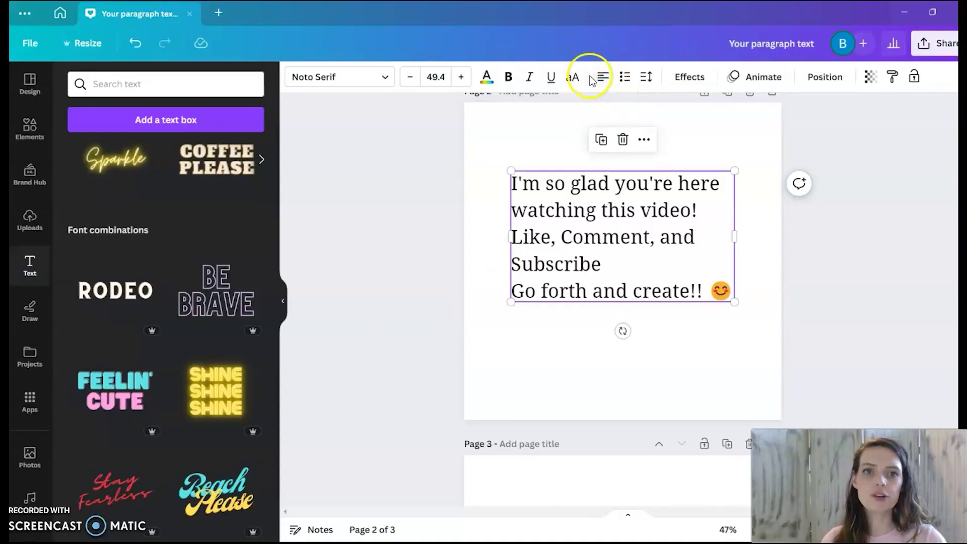
{"action": "left_click_drag", "start_coordinate": [594, 249], "coordinate": [599, 249]}
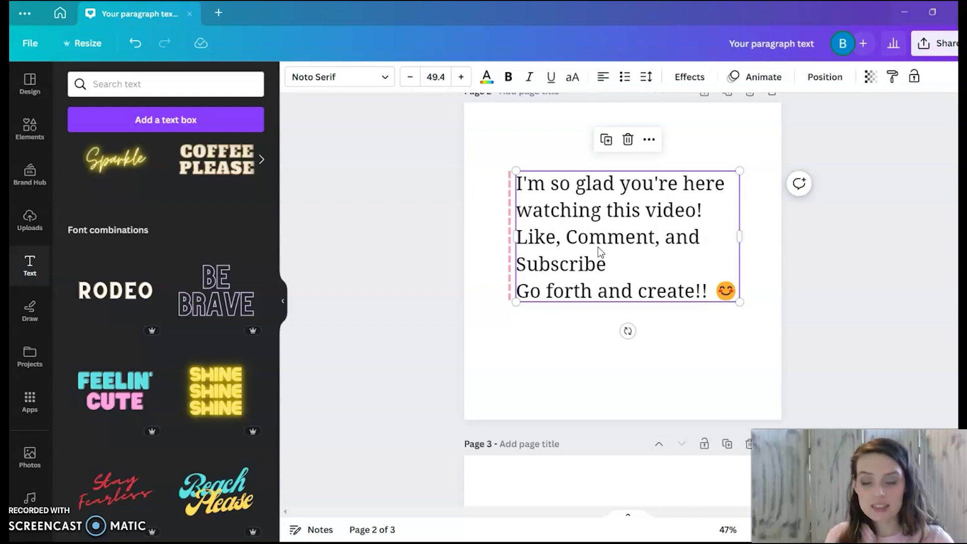
{"action": "left_click", "coordinate": [674, 378]}
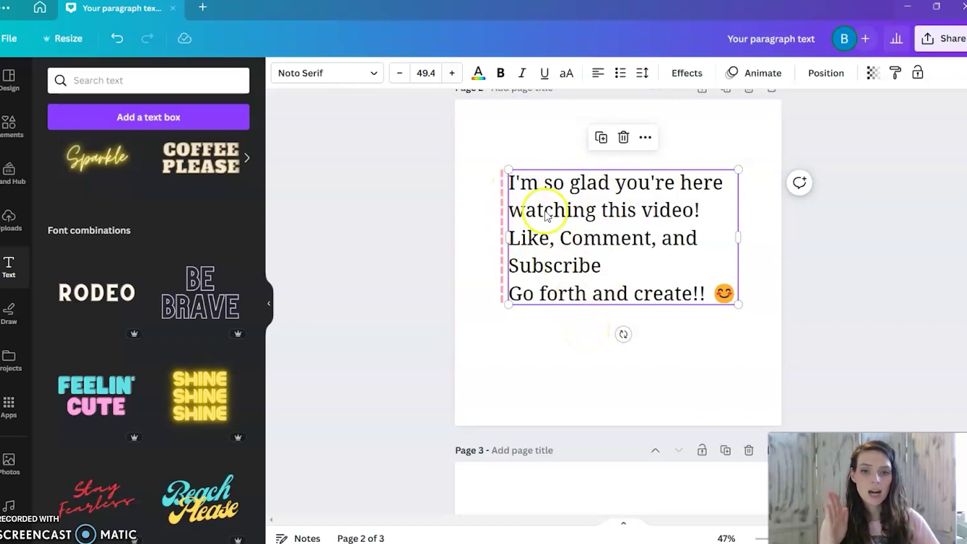
Step: Move the dashed pink line to the middle of the page 2 text, and centre-align the text
{"action": "left_click", "coordinate": [513, 183]}
{"action": "left_click", "coordinate": [561, 353]}
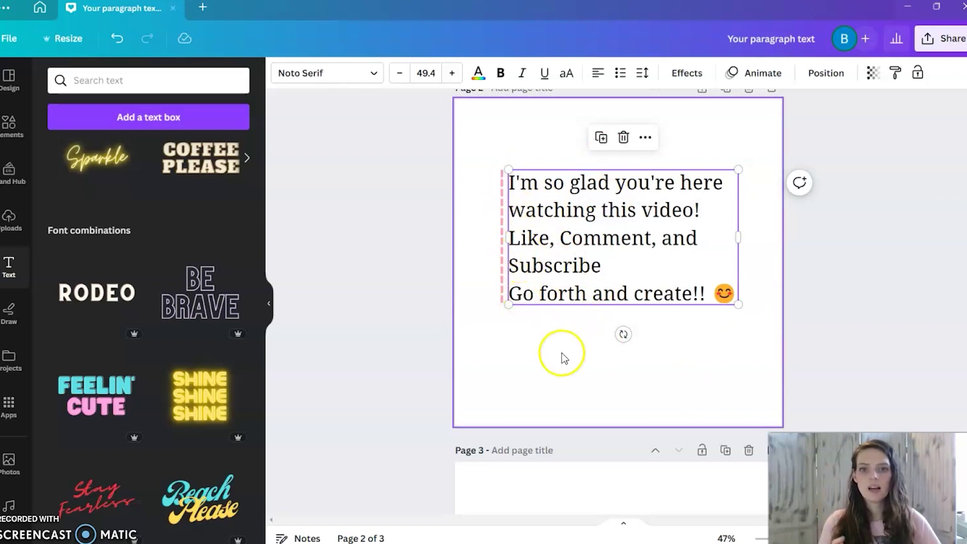
{"action": "left_click", "coordinate": [547, 237]}
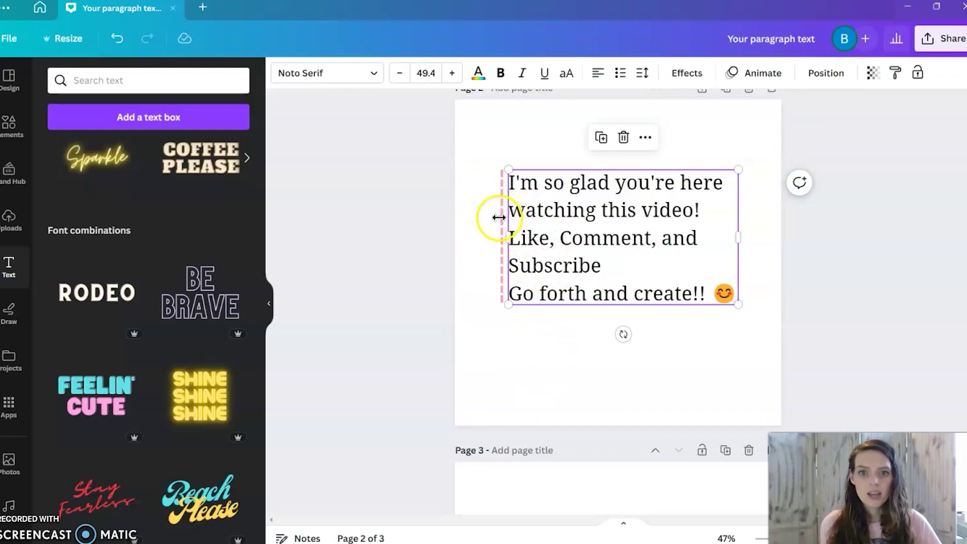
{"action": "left_click_drag", "start_coordinate": [498, 219], "coordinate": [608, 222]}
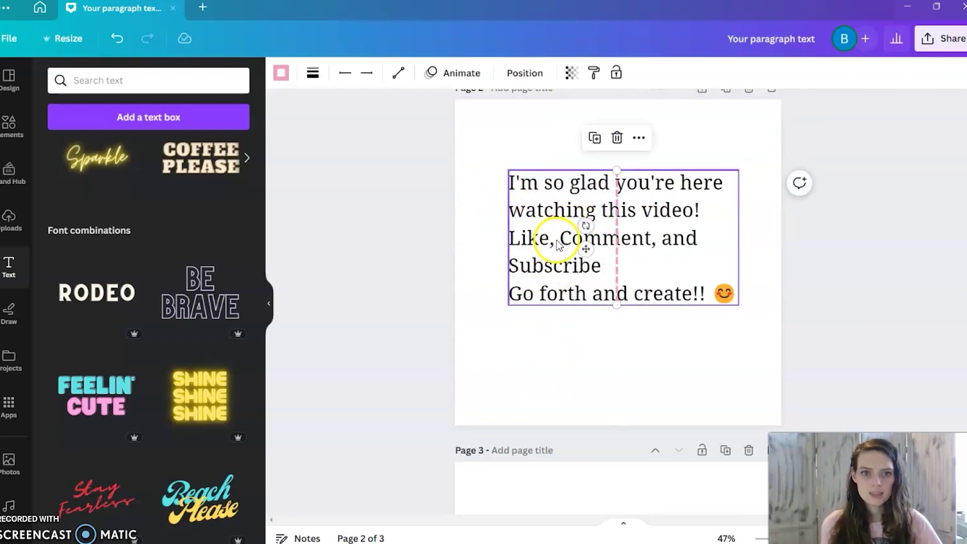
{"action": "left_click", "coordinate": [614, 260]}
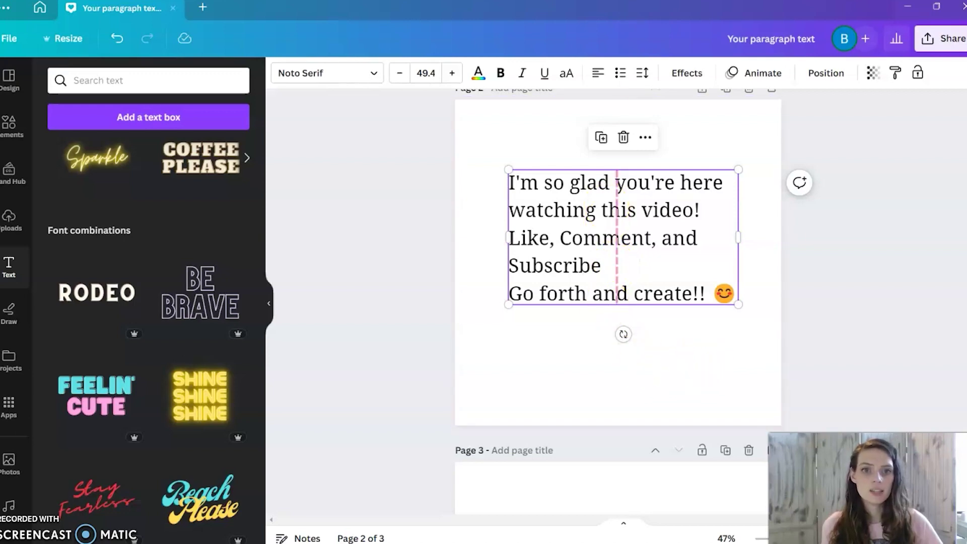
{"action": "left_click", "coordinate": [600, 74]}
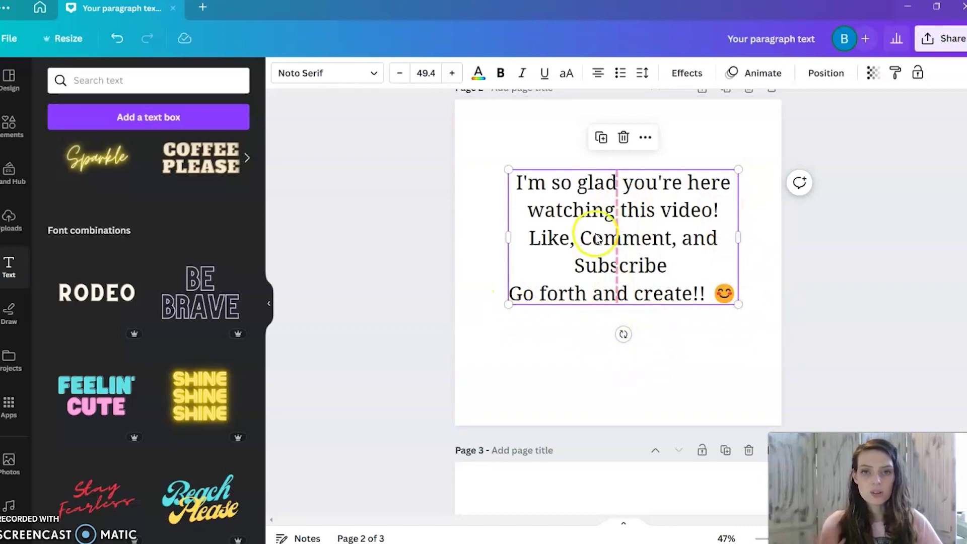
Step: Move the dashed pink line to the text's right edge, and right-align the page 2 text
{"action": "left_click_drag", "start_coordinate": [617, 209], "coordinate": [718, 213]}
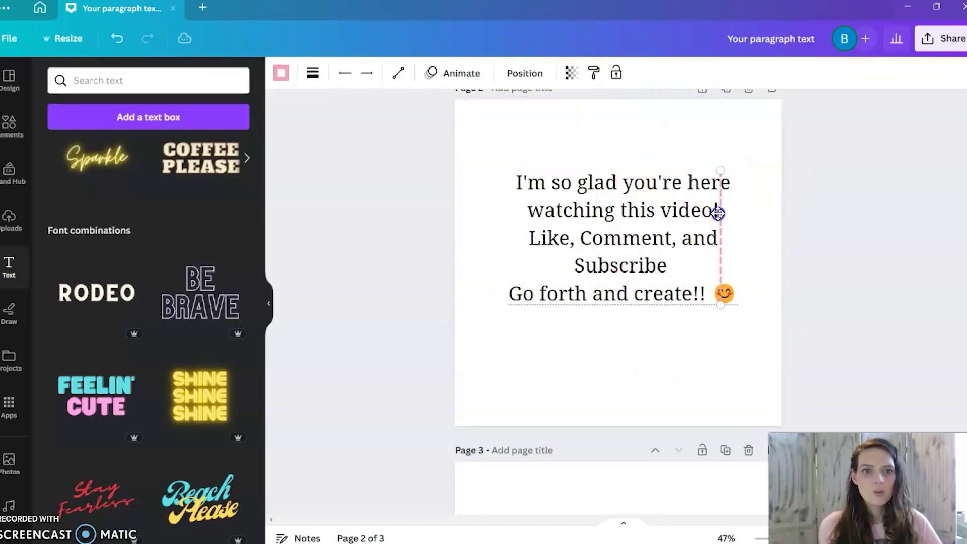
{"action": "left_click", "coordinate": [726, 209]}
{"action": "key", "text": "ctrl+shift+r"}
{"action": "left_click", "coordinate": [773, 352]}
{"action": "left_click", "coordinate": [652, 431]}
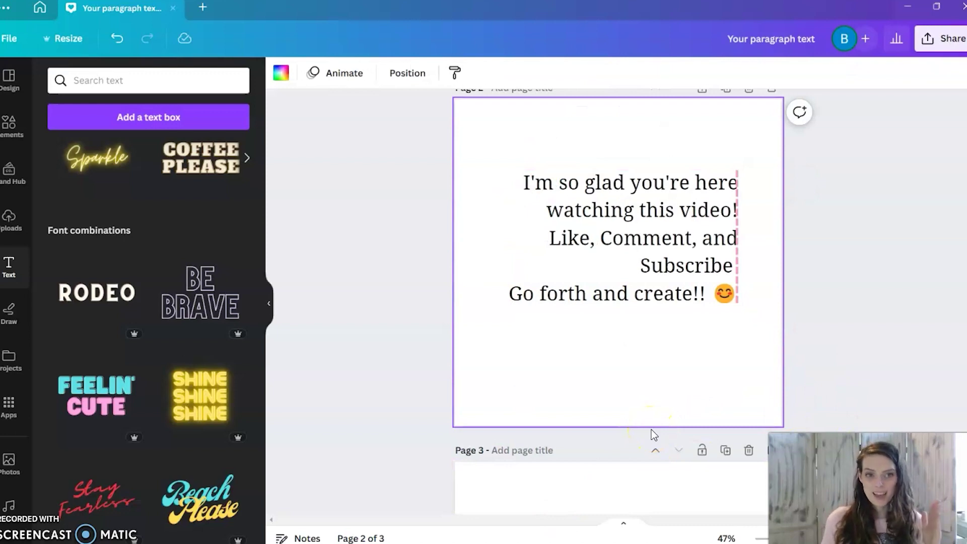
Step: Justify the page 2 text across its box, and try adjusting the box's width from its right edge
{"action": "left_click", "coordinate": [628, 252]}
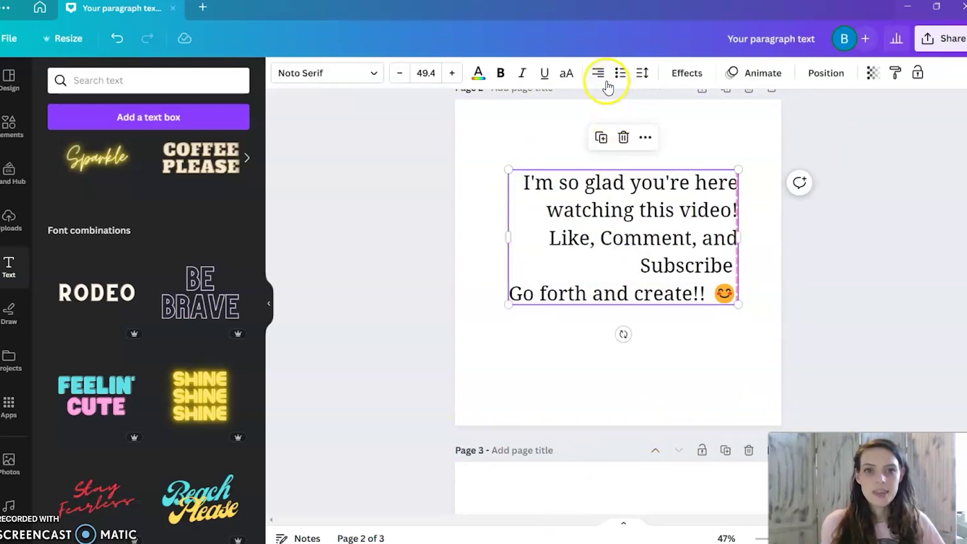
{"action": "left_click", "coordinate": [600, 75]}
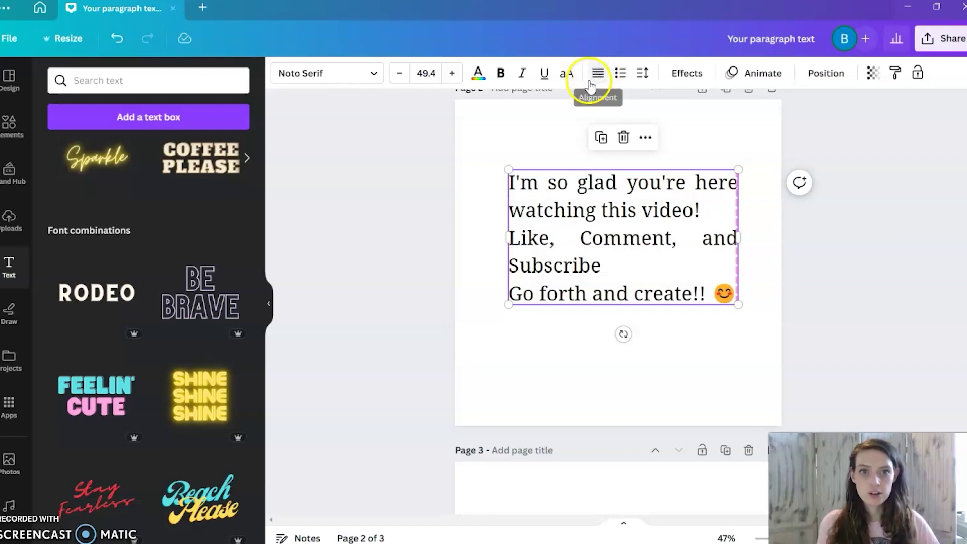
{"action": "left_click_drag", "start_coordinate": [738, 237], "coordinate": [713, 225]}
{"action": "left_click", "coordinate": [754, 369]}
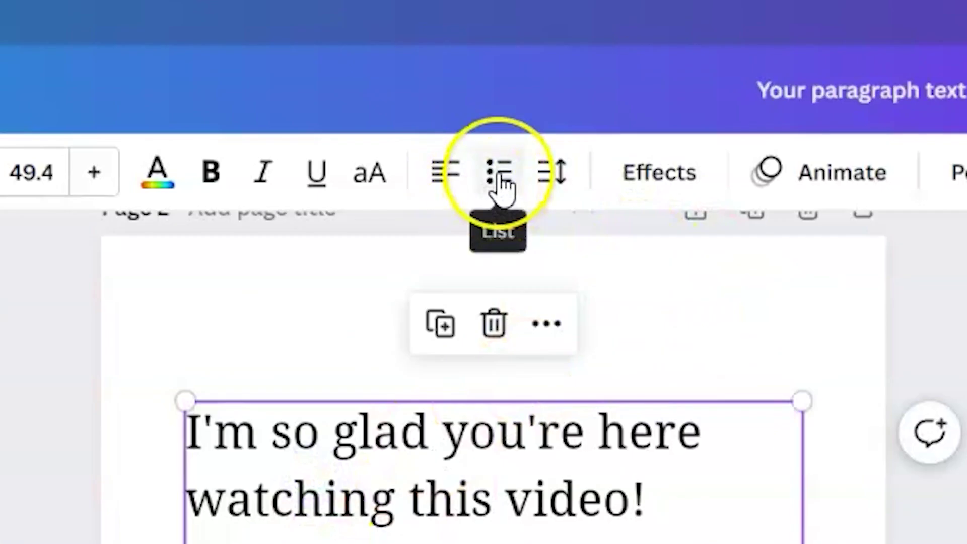
Step: Turn the lines of the page 2 text into a bulleted list
{"action": "left_click", "coordinate": [479, 129]}
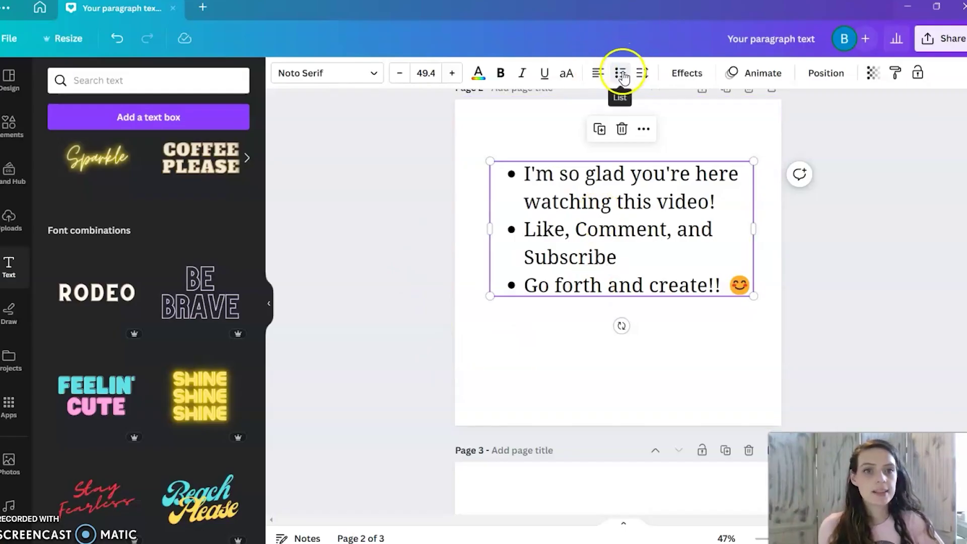
Step: Switch the page 2 bulleted list to a numbered list, and remove the list formatting from the text
{"action": "left_click", "coordinate": [622, 73]}
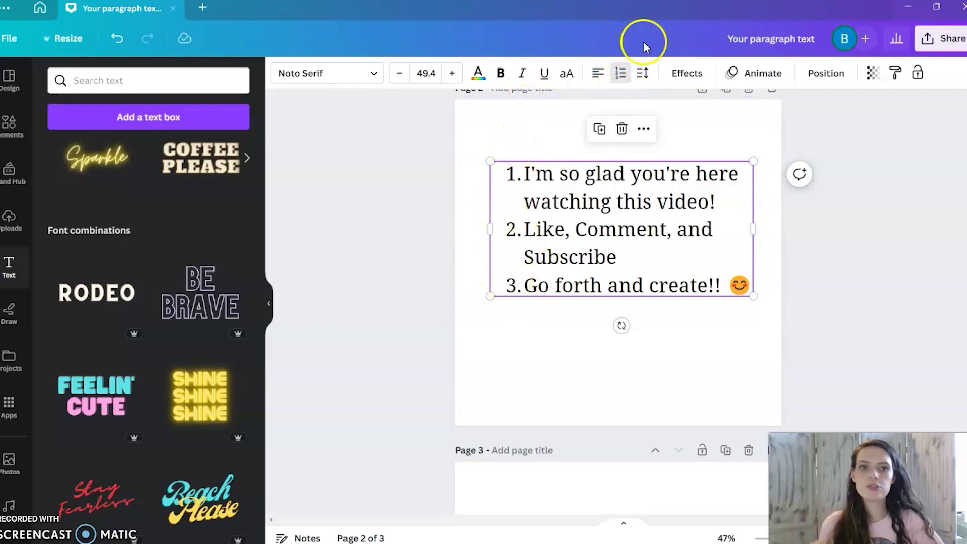
{"action": "left_click", "coordinate": [620, 80]}
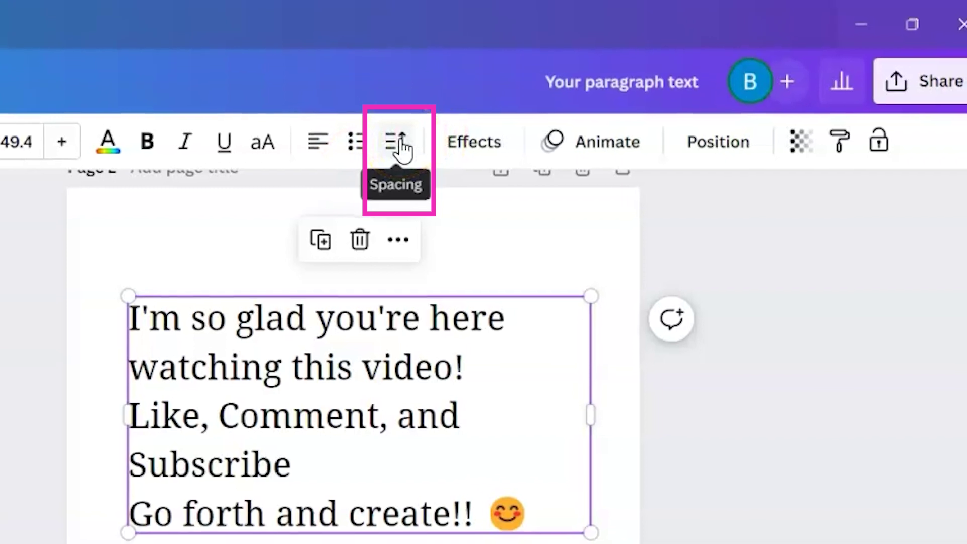
Step: Set the page 2 text's letter spacing to 21 and its line spacing to 1.33
{"action": "left_click", "coordinate": [398, 143]}
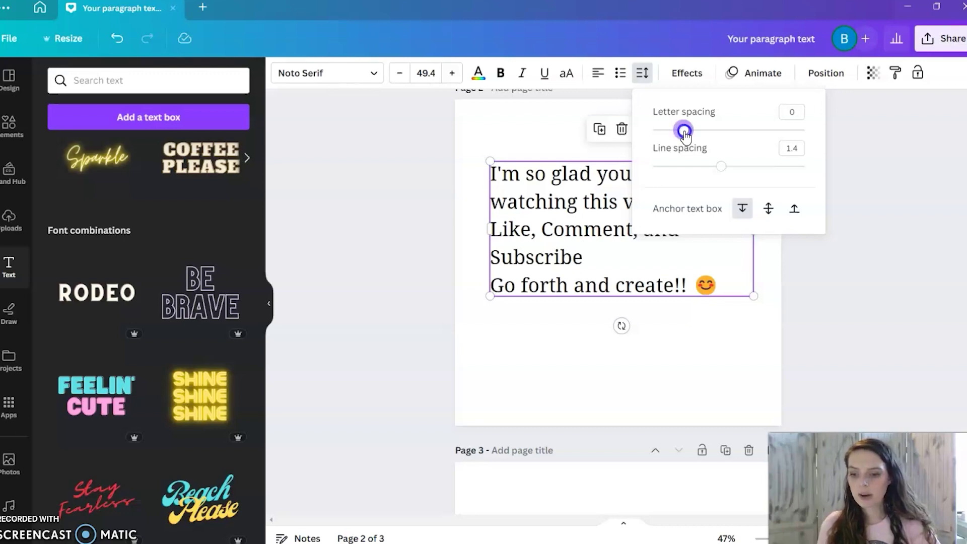
{"action": "mouse_move", "coordinate": [684, 130]}
{"action": "left_mouse_down"}
{"action": "mouse_move", "coordinate": [787, 133]}
{"action": "mouse_move", "coordinate": [700, 132]}
{"action": "mouse_move", "coordinate": [788, 133]}
{"action": "mouse_move", "coordinate": [795, 145]}
{"action": "mouse_move", "coordinate": [794, 136]}
{"action": "mouse_move", "coordinate": [769, 143]}
{"action": "mouse_move", "coordinate": [657, 130]}
{"action": "mouse_move", "coordinate": [687, 129]}
{"action": "left_mouse_up"}
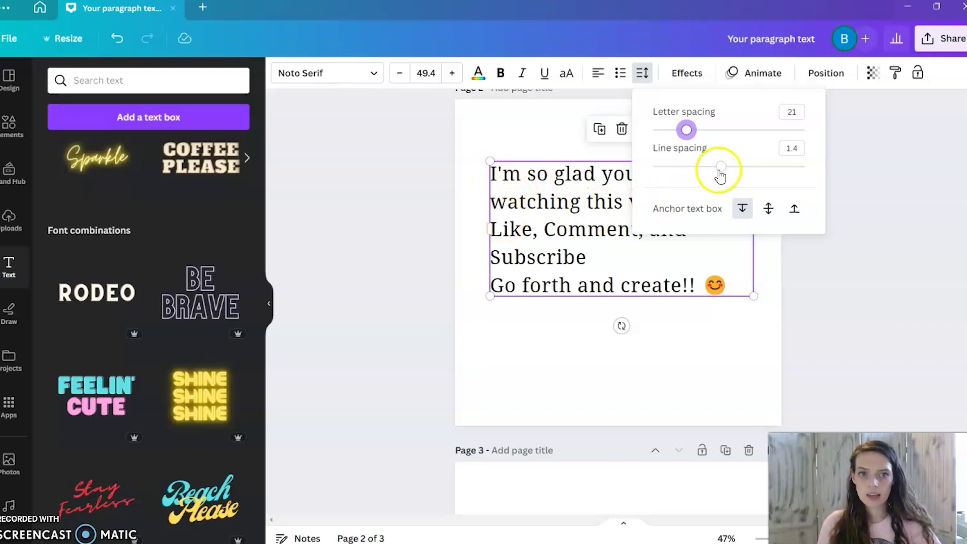
{"action": "mouse_move", "coordinate": [722, 169]}
{"action": "left_mouse_down"}
{"action": "mouse_move", "coordinate": [802, 168]}
{"action": "mouse_move", "coordinate": [680, 173]}
{"action": "mouse_move", "coordinate": [660, 184]}
{"action": "mouse_move", "coordinate": [684, 167]}
{"action": "mouse_move", "coordinate": [716, 167]}
{"action": "left_mouse_up"}
Step: Anchor the page 2 text box at its top edge
{"action": "left_click", "coordinate": [742, 209]}
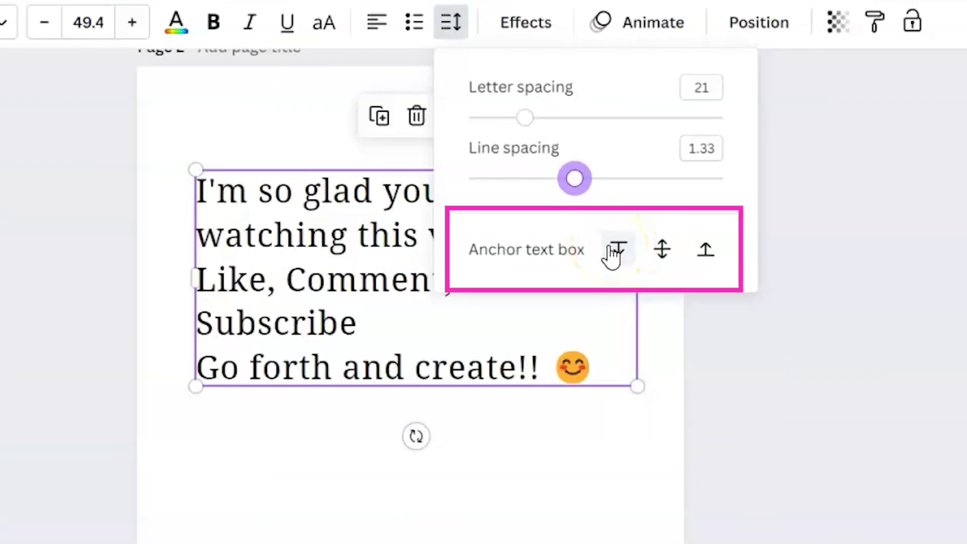
{"action": "left_click", "coordinate": [615, 259]}
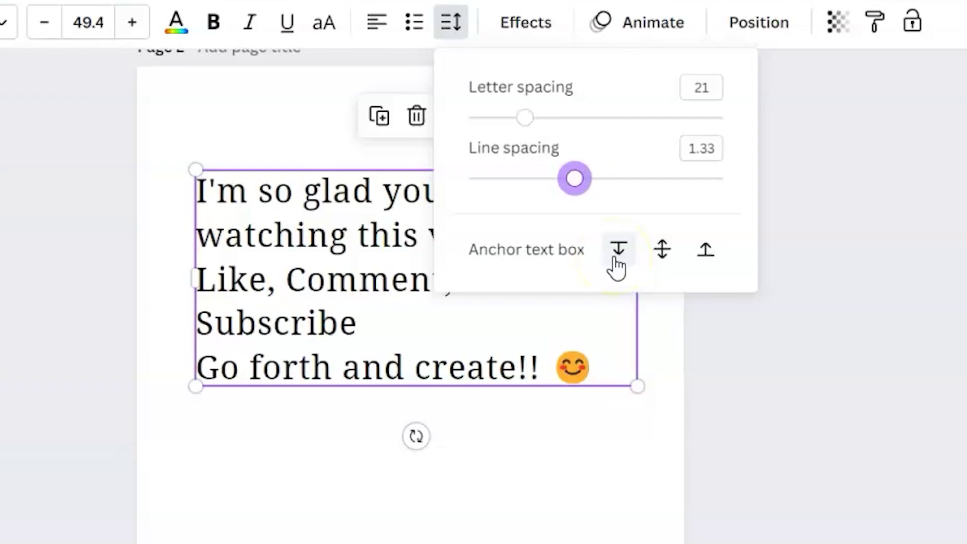
{"action": "left_click", "coordinate": [617, 258]}
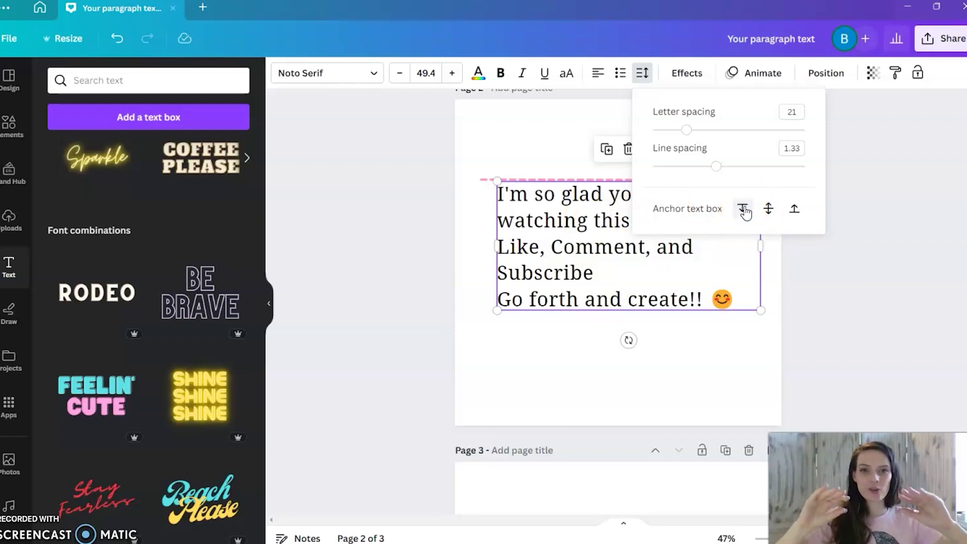
Step: Test the top anchor by adding the filler text "ASDFA A DFADF AD A ADF AD" below the page 2 text, and delete it
{"action": "left_click", "coordinate": [732, 306]}
{"action": "key", "text": "Return"}
{"action": "type", "text": "ASDFA A"}
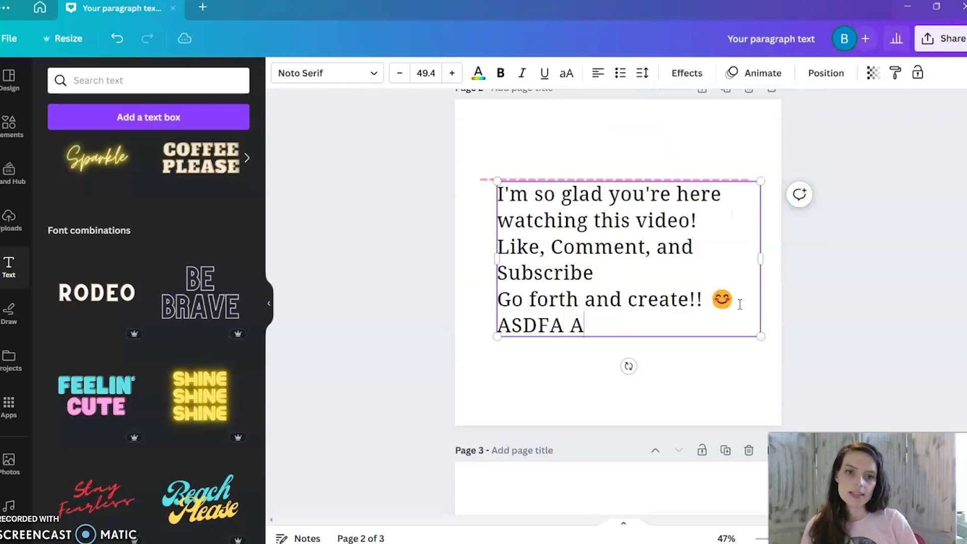
{"action": "type", "text": " DFADF AD A ADF AD"}
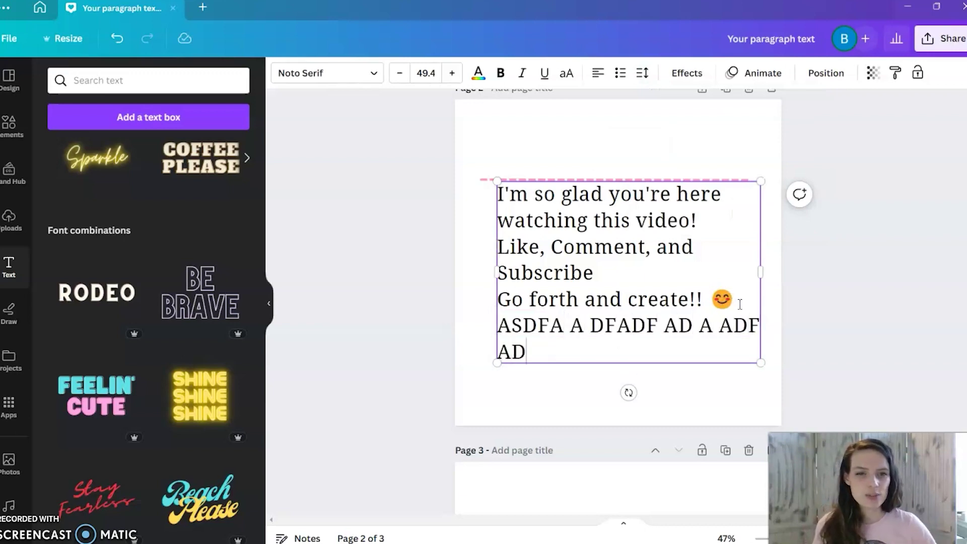
{"action": "left_click", "coordinate": [521, 193]}
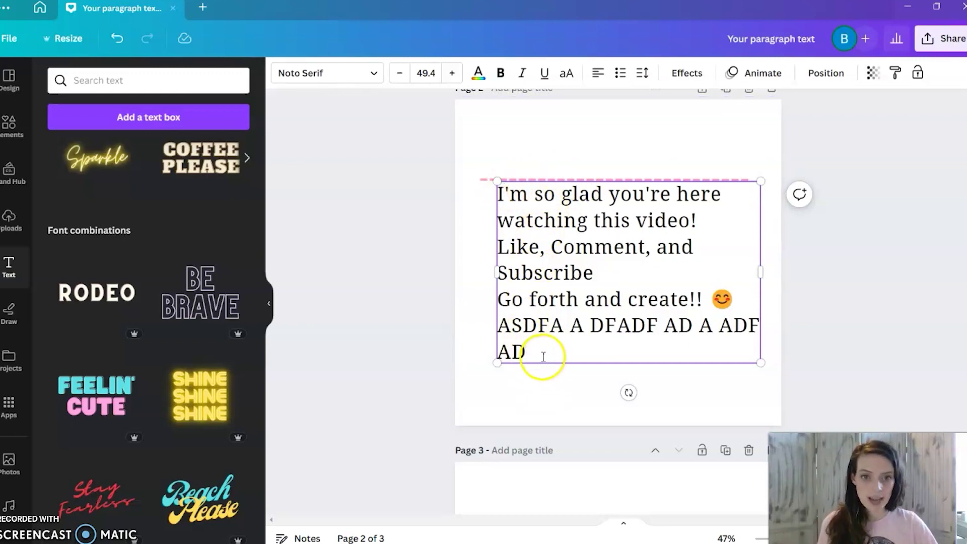
{"action": "left_click_drag", "start_coordinate": [539, 356], "coordinate": [499, 302]}
{"action": "key", "text": "BackSpace"}
Step: Anchor the page 2 text box at its middle, and move the dashed pink line to the text's vertical centre
{"action": "left_click", "coordinate": [642, 73]}
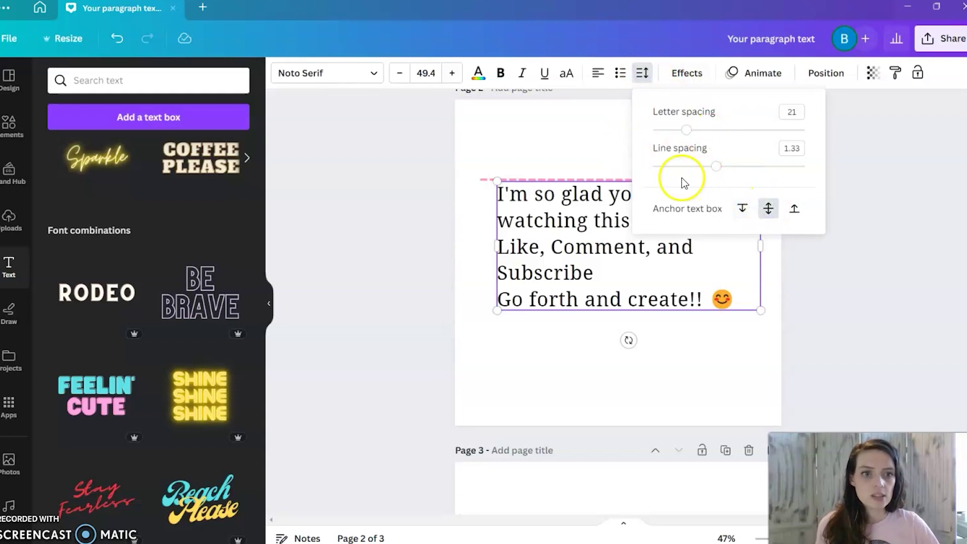
{"action": "left_click", "coordinate": [585, 179]}
{"action": "left_click_drag", "start_coordinate": [620, 180], "coordinate": [615, 247]}
{"action": "left_click", "coordinate": [479, 246]}
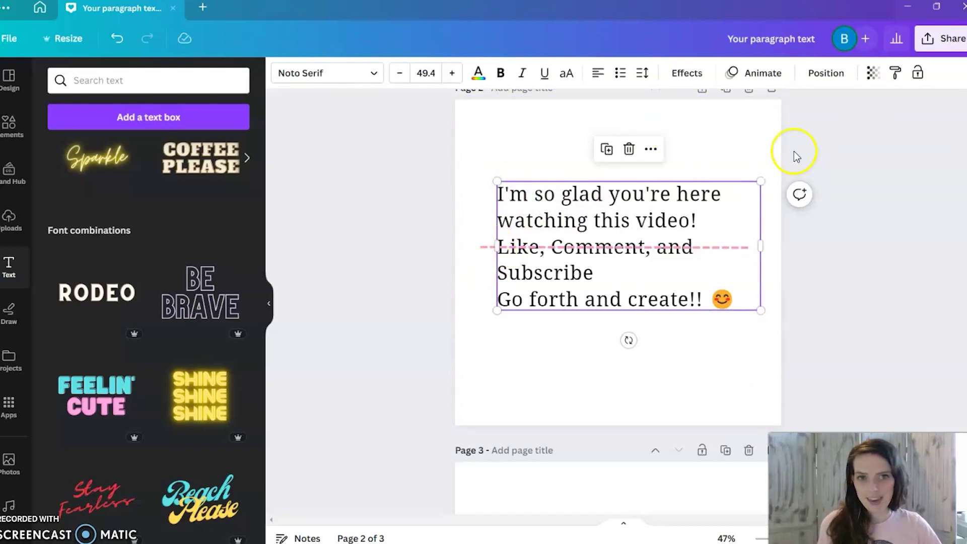
Step: Test the middle anchor by adding several lines of random capital letters below the page 2 text
{"action": "left_click", "coordinate": [737, 300]}
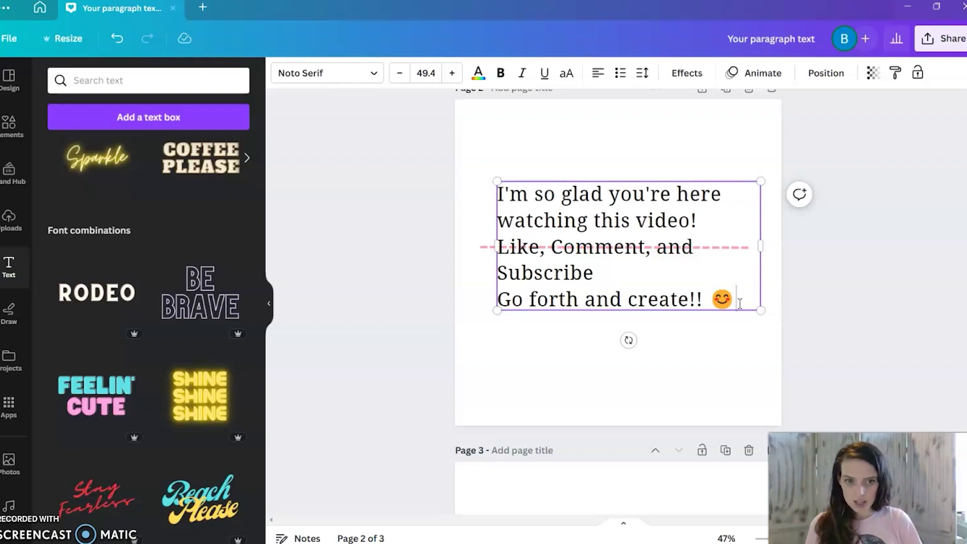
{"action": "key", "text": "Return"}
{"action": "type", "text": "ASDFADFADFADFADADSF"}
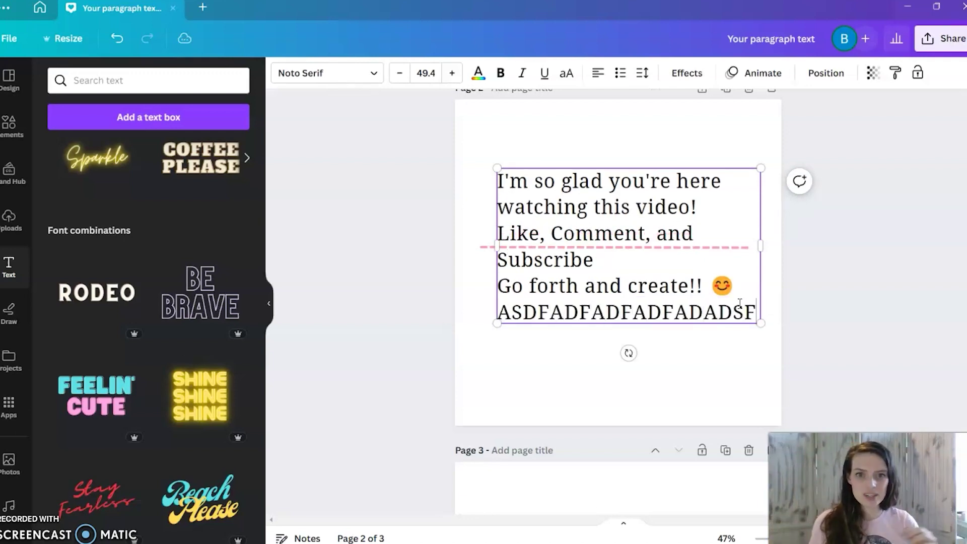
{"action": "type", "text": "ASDFASDFASDFA"}
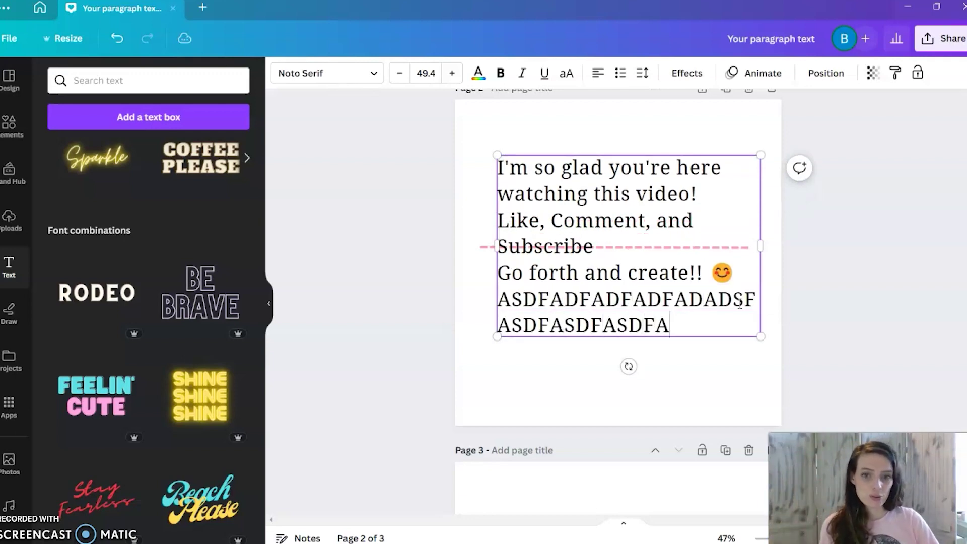
{"action": "type", "text": "SDFASDFASDFASDA"}
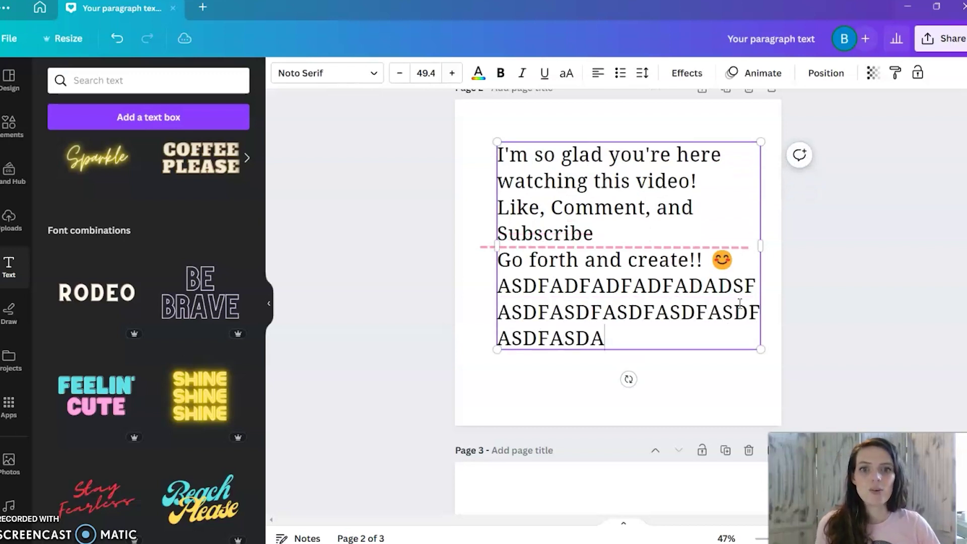
{"action": "type", "text": "DADF"}
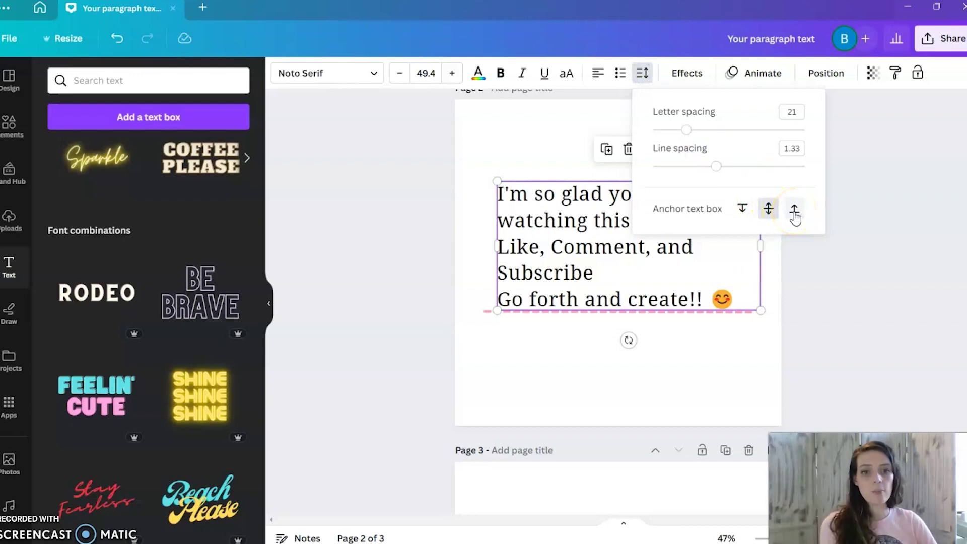
Step: Anchor the page 2 text box at its bottom edge, and test it by adding filler lines and undoing them
{"action": "left_click", "coordinate": [795, 212]}
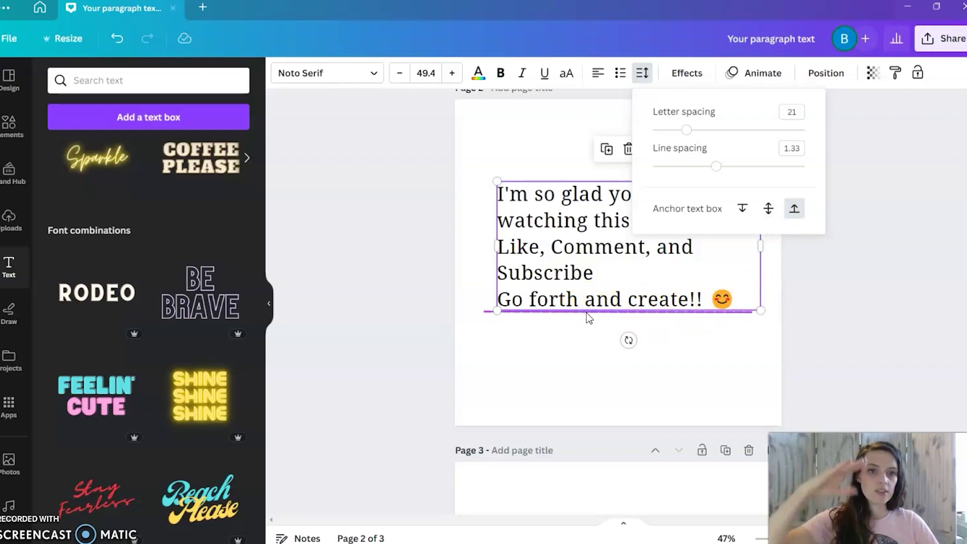
{"action": "left_click", "coordinate": [740, 298]}
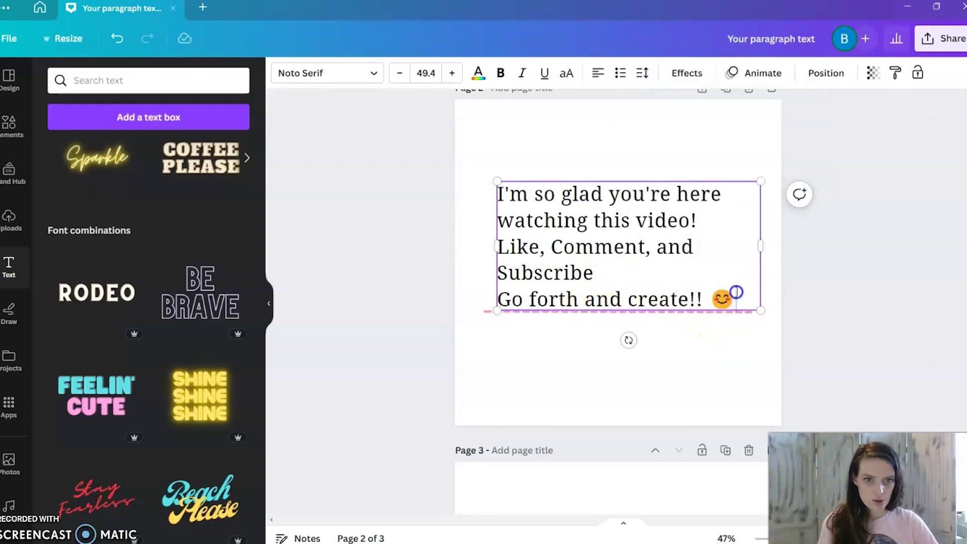
{"action": "key", "text": "Return"}
{"action": "type", "text": "ASDFAFDADSF ADF "}
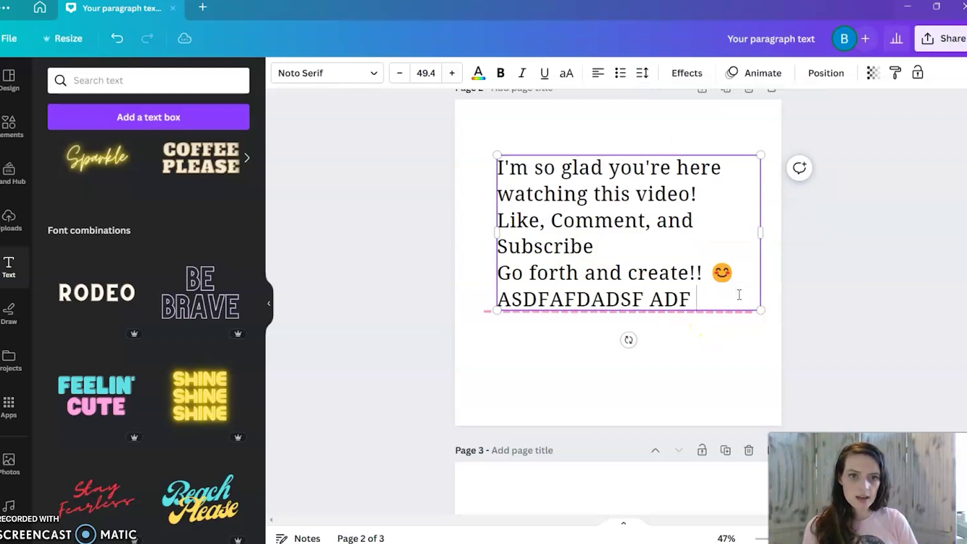
{"action": "type", "text": "ADF ASDF ADF ADF A"}
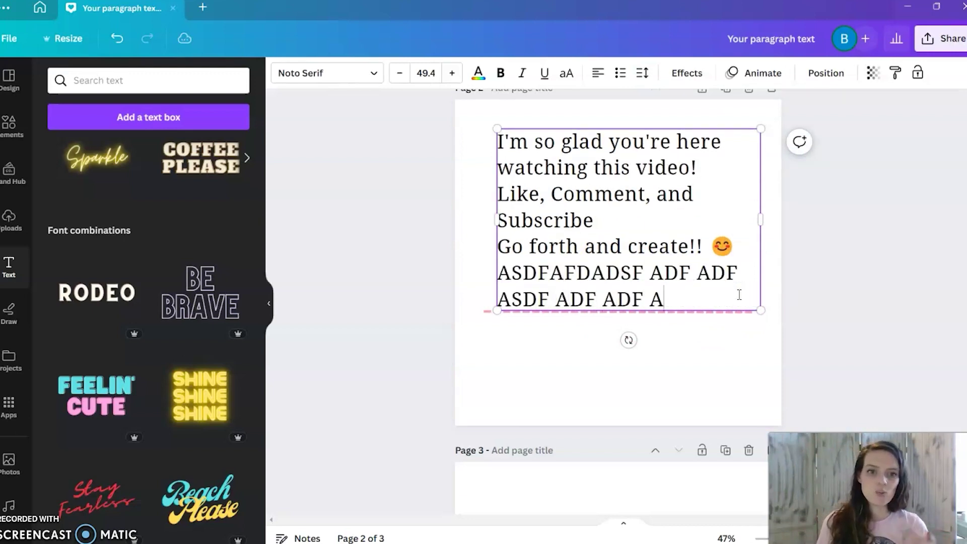
{"action": "type", "text": "DSF ASDF ASDF AASDF A"}
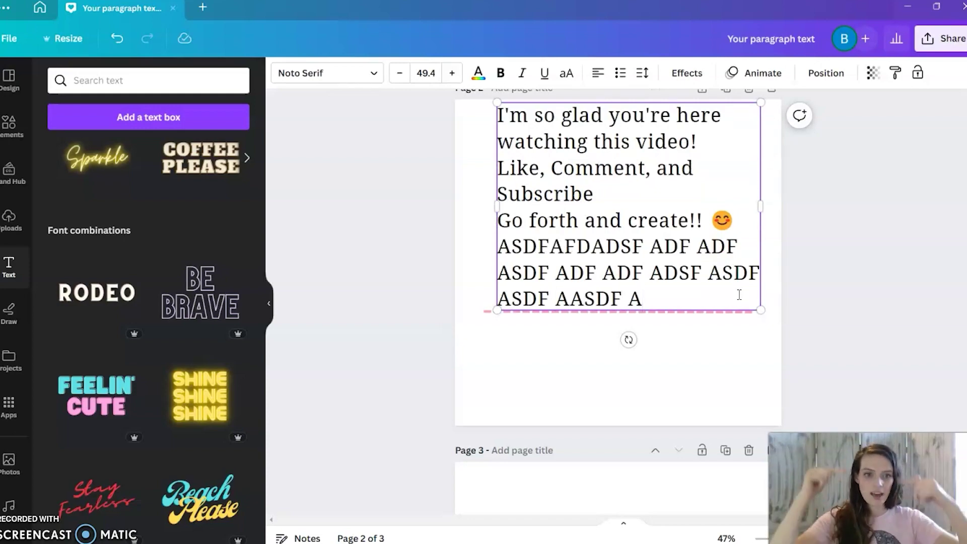
{"action": "key", "text": "ctrl+z"}
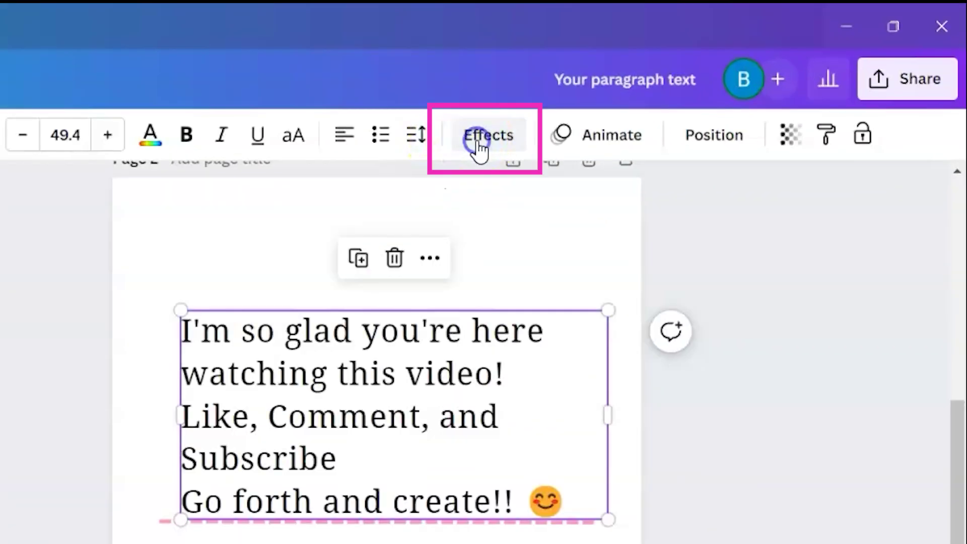
Step: Try the Hollow effect with its thickness at 50 on the page 2 text, and try the Splice effect
{"action": "left_click", "coordinate": [477, 143]}
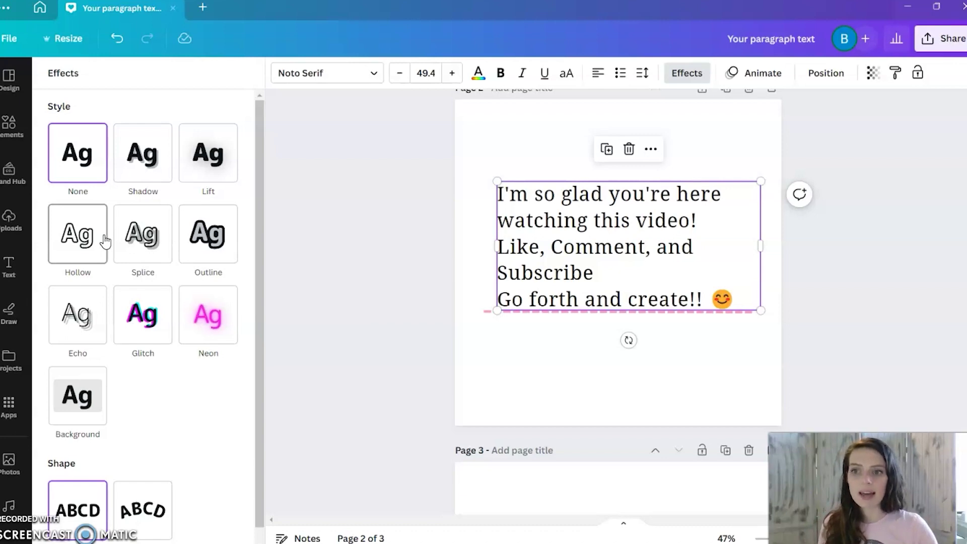
{"action": "left_click", "coordinate": [63, 236]}
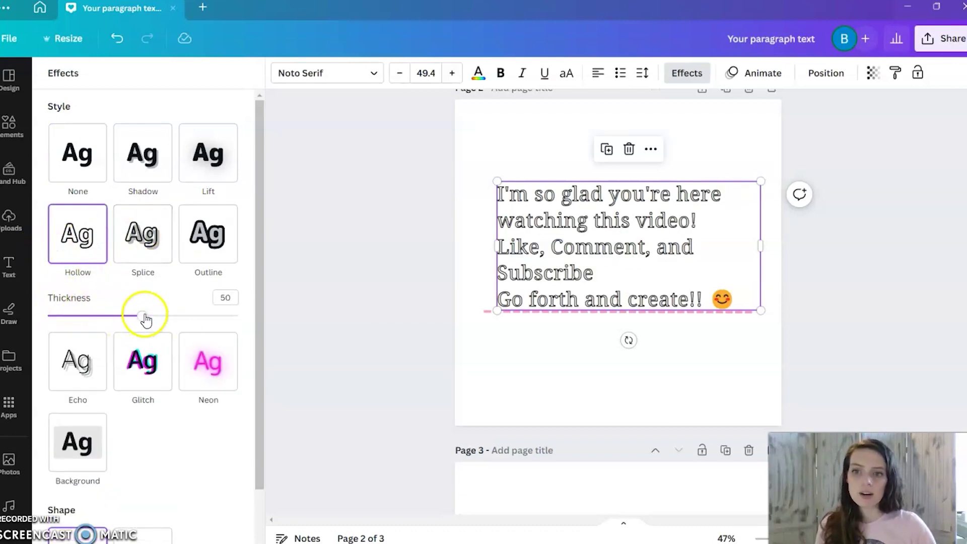
{"action": "mouse_move", "coordinate": [146, 320]}
{"action": "left_mouse_down"}
{"action": "mouse_move", "coordinate": [201, 315]}
{"action": "mouse_move", "coordinate": [108, 321]}
{"action": "mouse_move", "coordinate": [143, 315]}
{"action": "left_mouse_up"}
{"action": "left_click", "coordinate": [146, 249]}
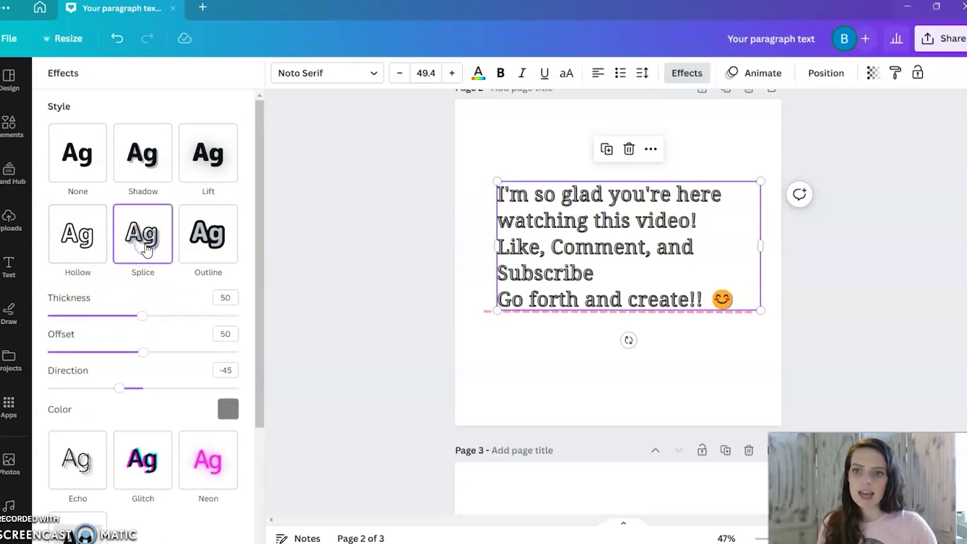
{"action": "left_click", "coordinate": [127, 394]}
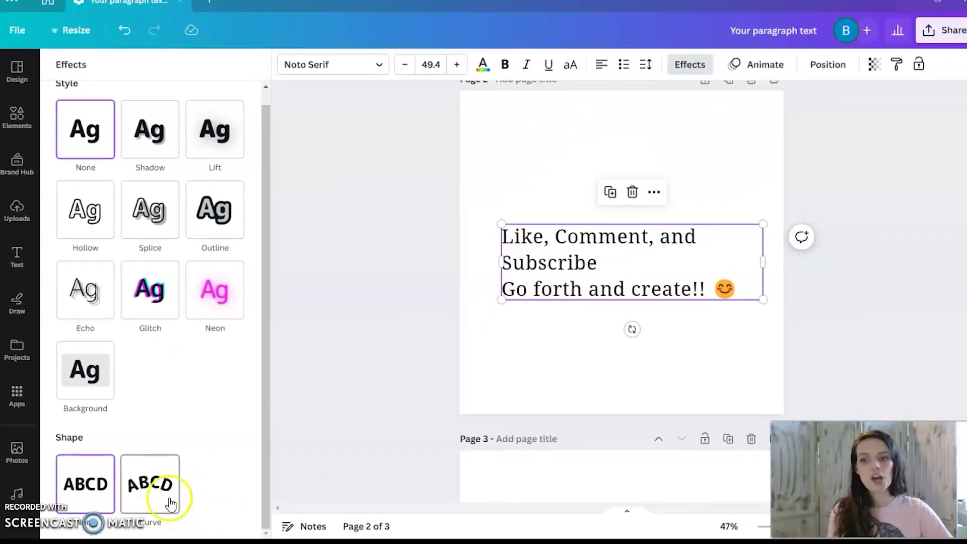
Step: Apply the Curve shape to the page 2 text, and move the curved text up to fit within the page
{"action": "left_click", "coordinate": [156, 501]}
{"action": "left_click", "coordinate": [523, 282]}
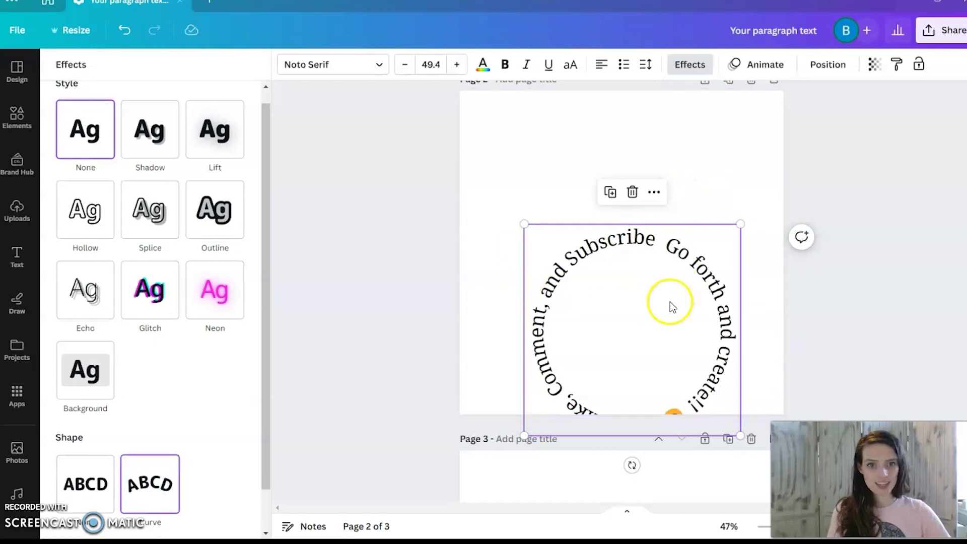
{"action": "left_click_drag", "start_coordinate": [669, 302], "coordinate": [656, 220]}
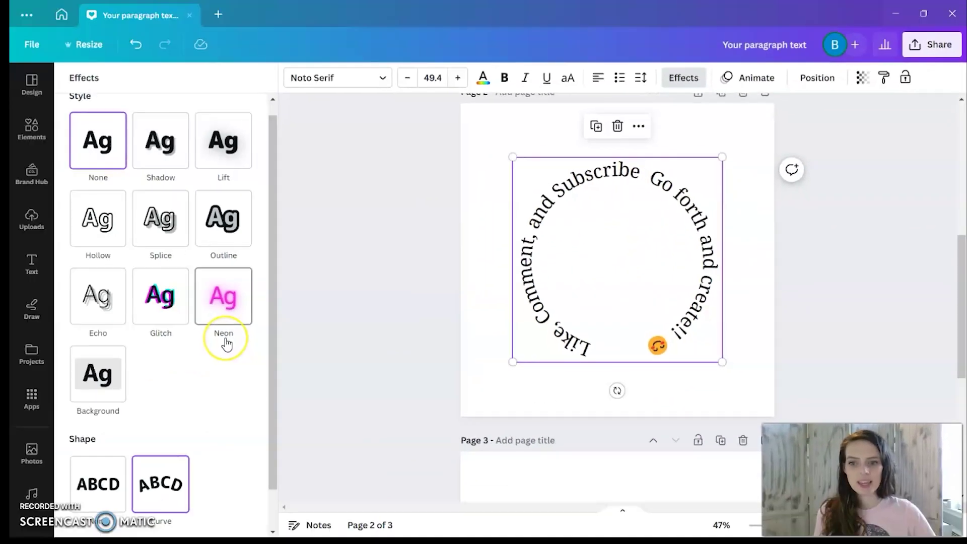
Step: Reduce the page 2 text's curve to 0, and try bending it in the opposite direction
{"action": "scroll", "coordinate": [227, 344], "scroll_direction": "down", "scroll_amount": 1}
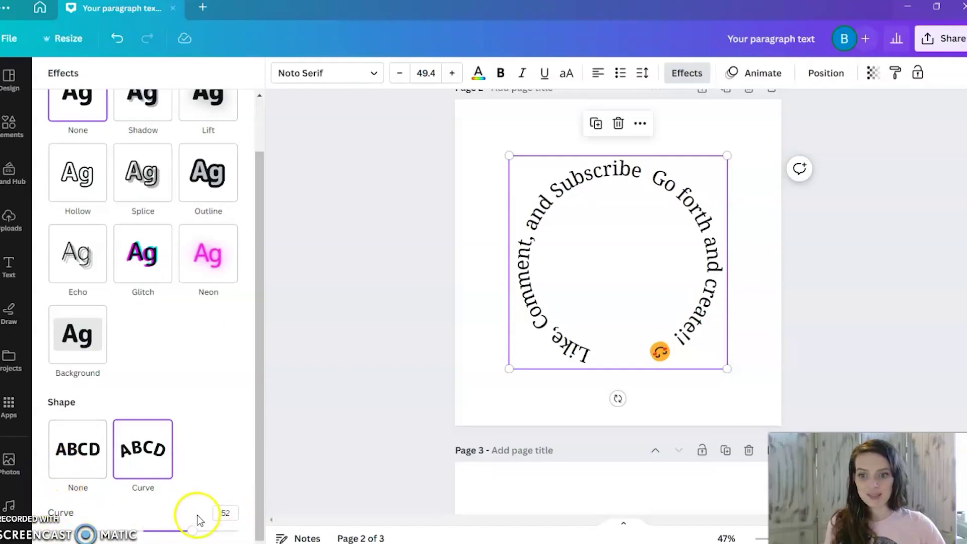
{"action": "left_click_drag", "start_coordinate": [191, 530], "coordinate": [144, 538]}
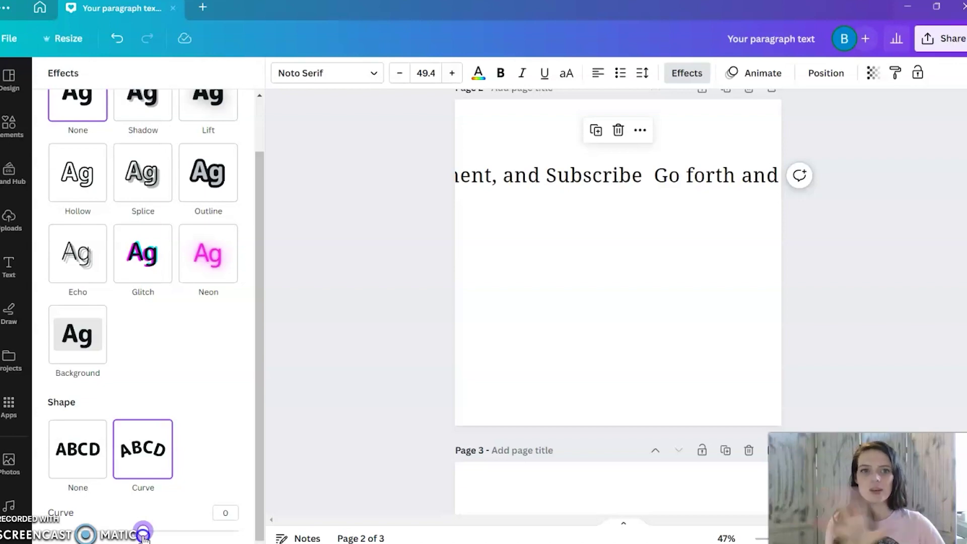
{"action": "left_click_drag", "start_coordinate": [121, 533], "coordinate": [86, 534]}
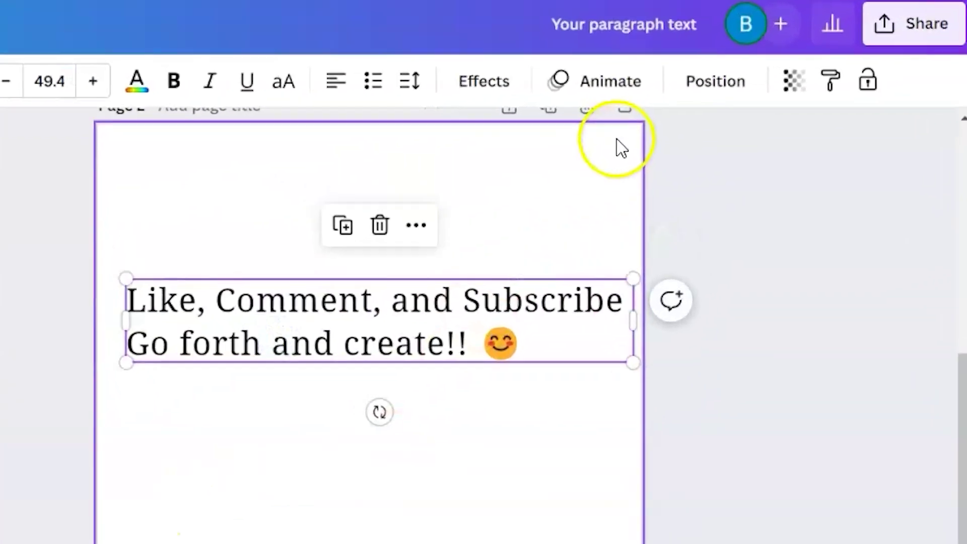
Step: Preview the Pan and Pop text animations on the page 2 text
{"action": "left_click", "coordinate": [595, 83]}
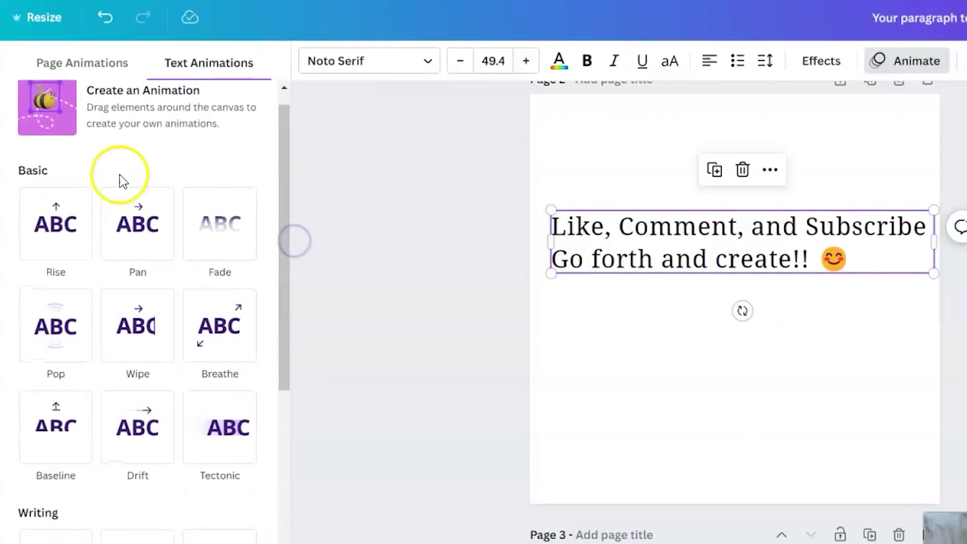
{"action": "left_click", "coordinate": [109, 237]}
{"action": "left_click", "coordinate": [120, 248]}
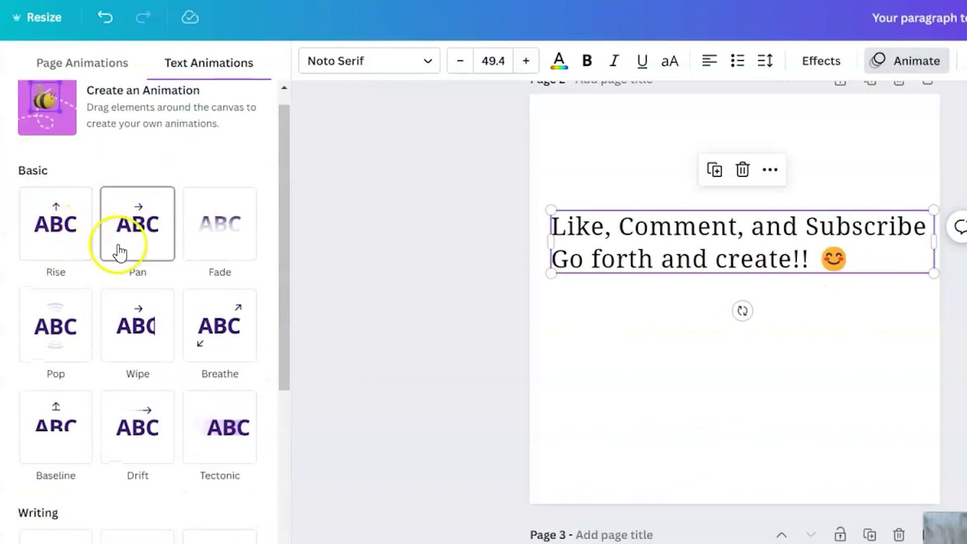
{"action": "left_click", "coordinate": [63, 340]}
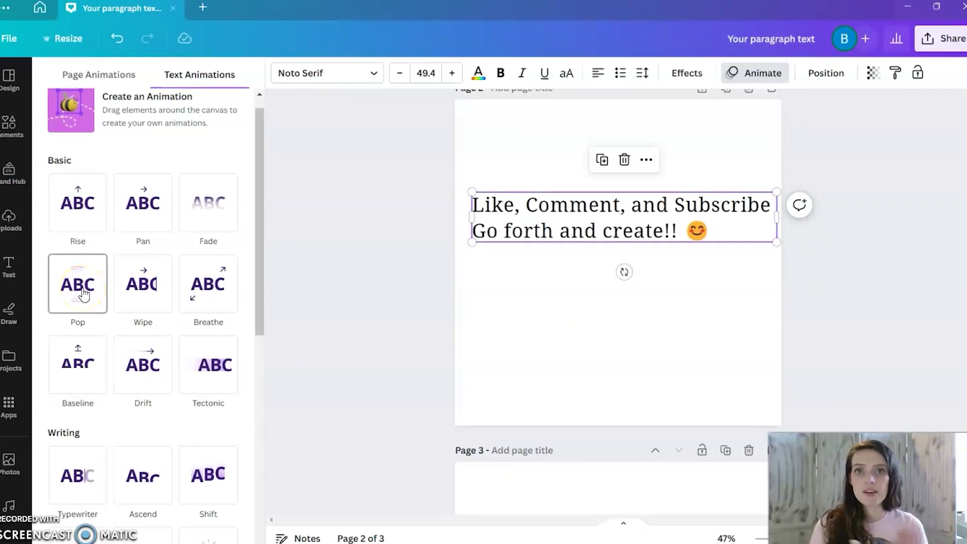